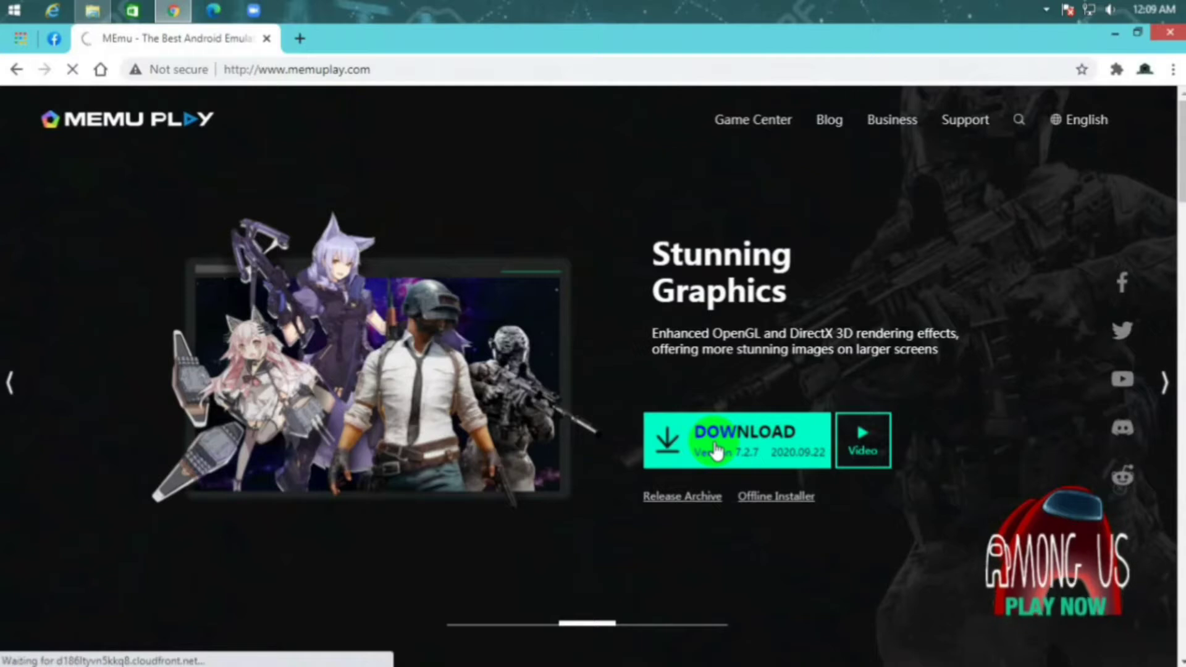
# - Download the MEmu installer from memuplay.com and show the file in a maximized Downloads folder with the browser minimized
pyautogui.click(716, 450)
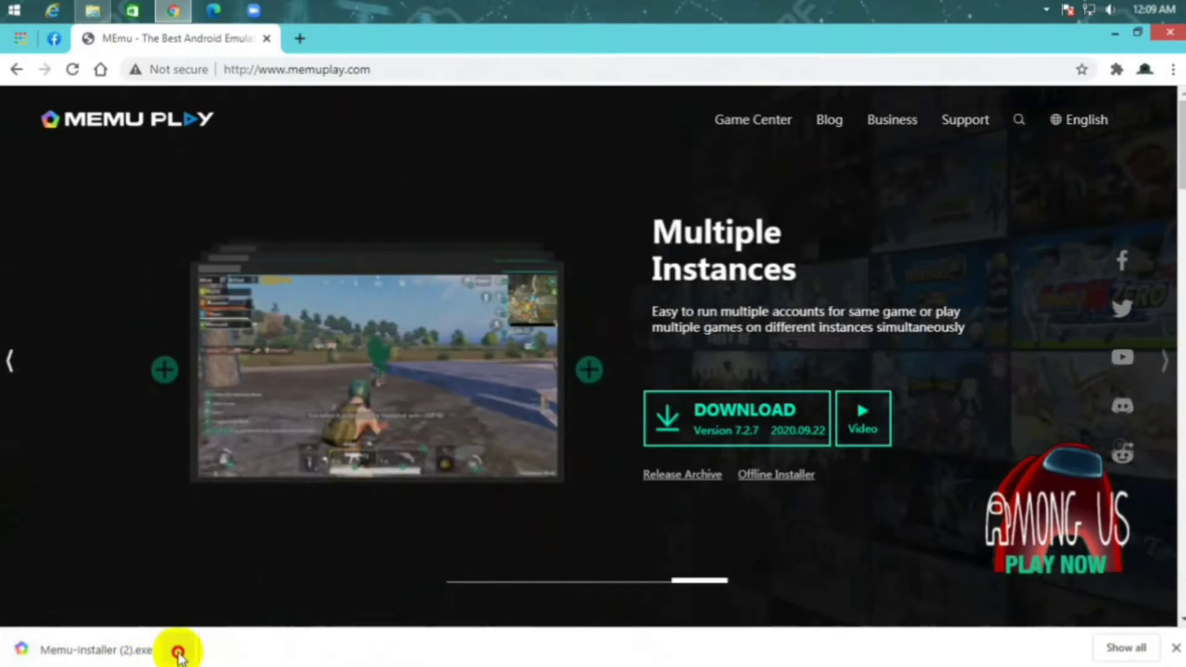
pyautogui.click(178, 649)
pyautogui.click(232, 587)
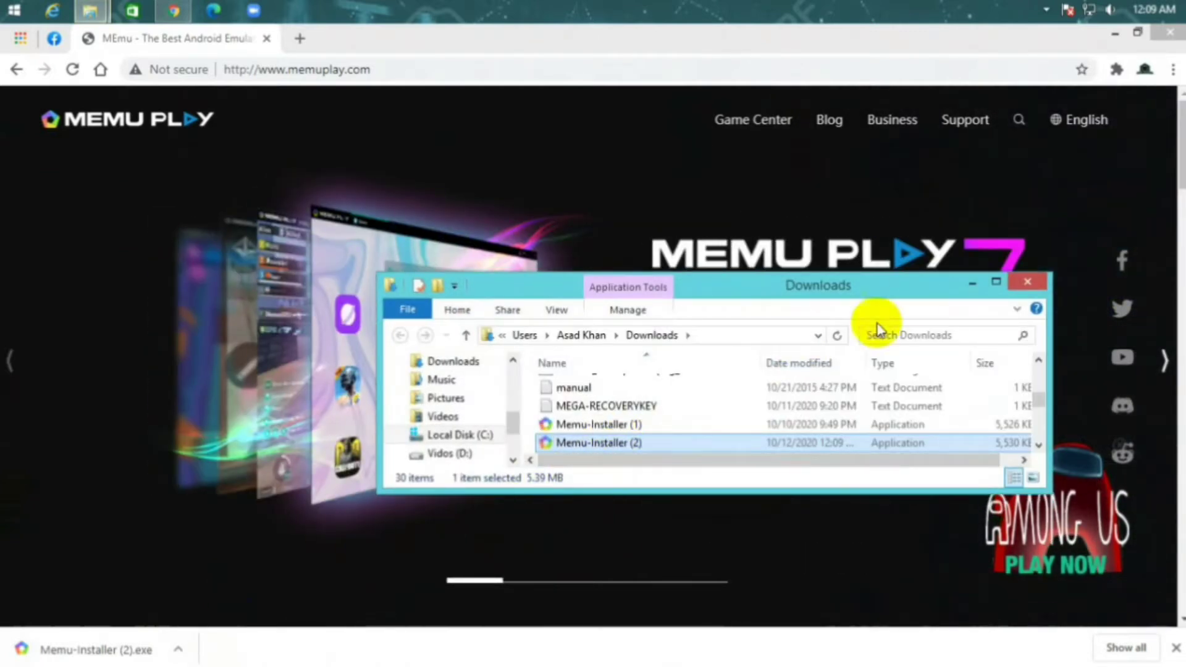
pyautogui.click(1109, 35)
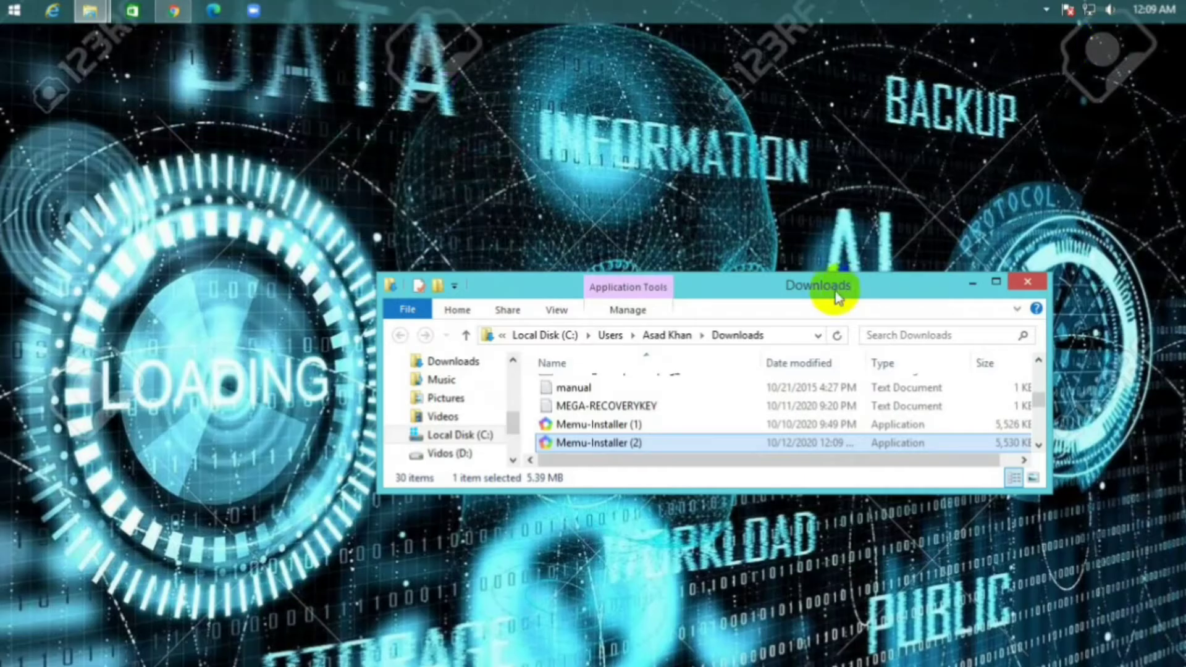
pyautogui.doubleClick(906, 286)
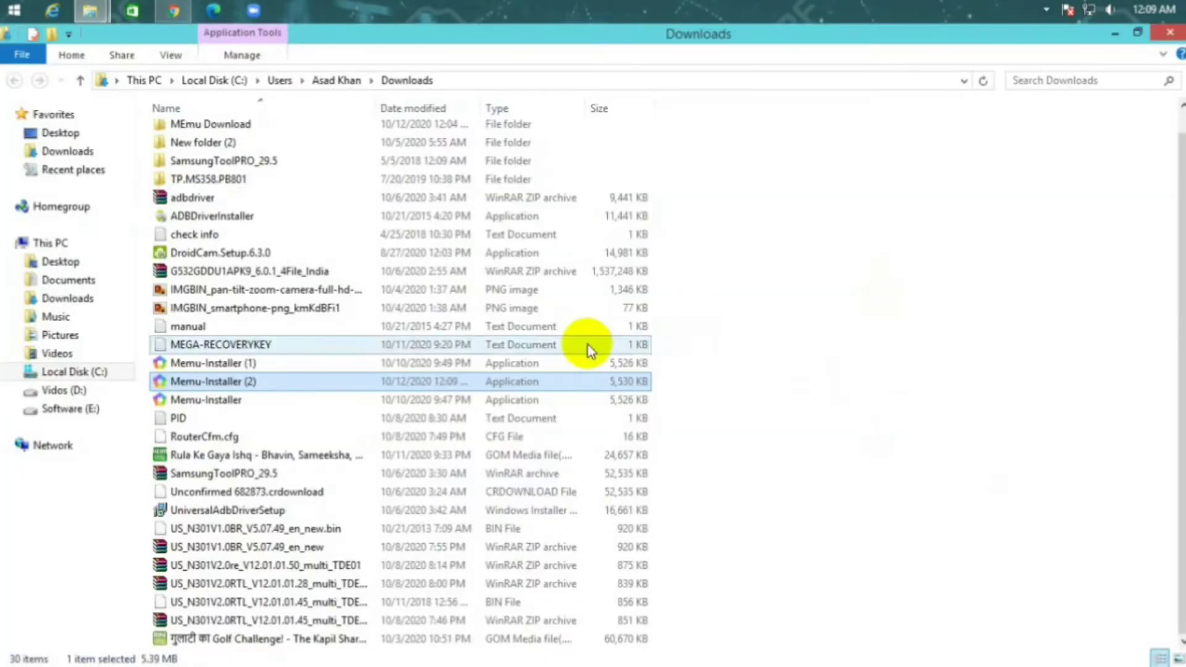
# - Run Memu-Installer (2) from the Downloads folder, then minimize the folder window and refresh the desktop
pyautogui.rightClick(270, 386)
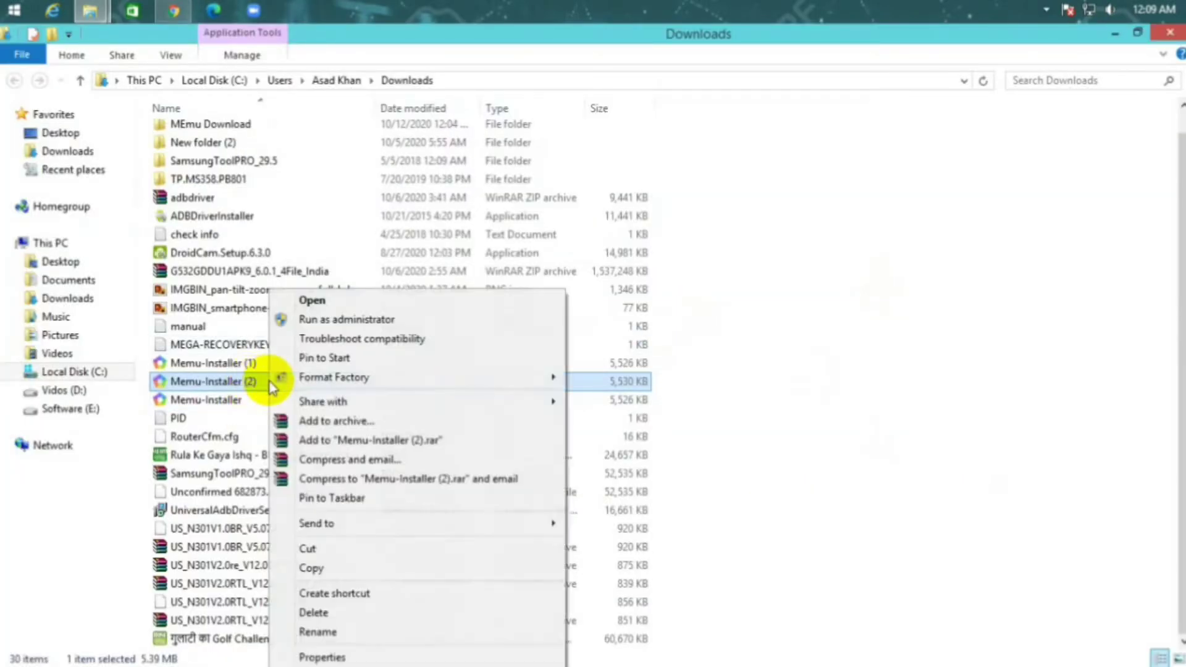
pyautogui.click(241, 384)
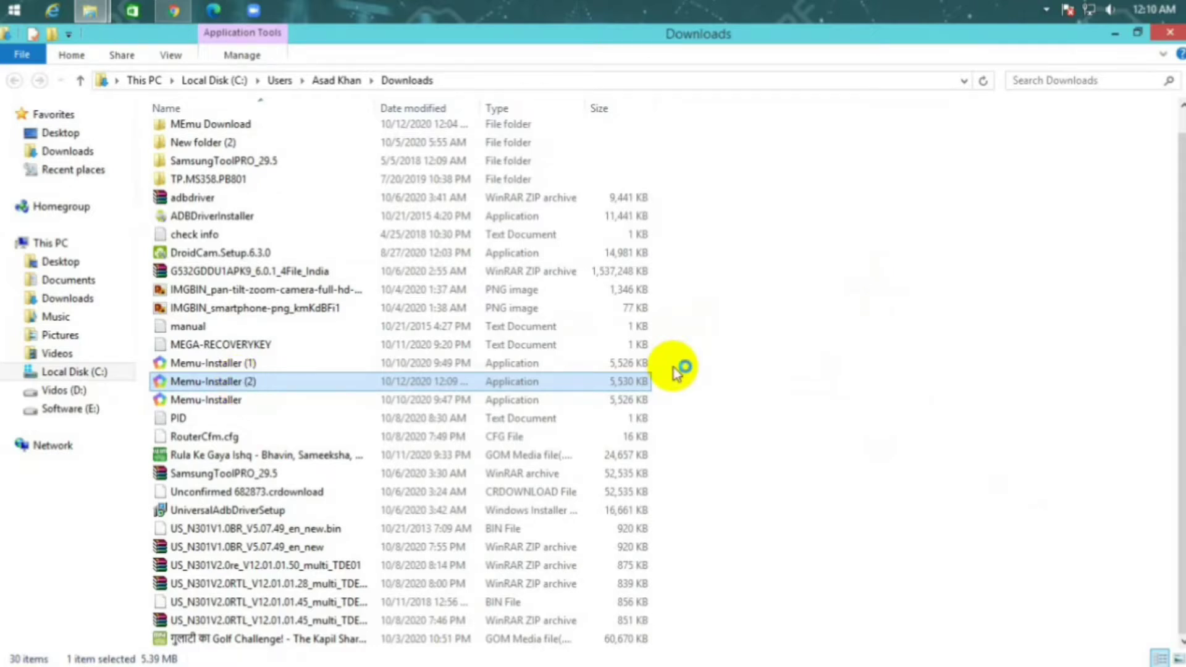
pyautogui.click(1115, 35)
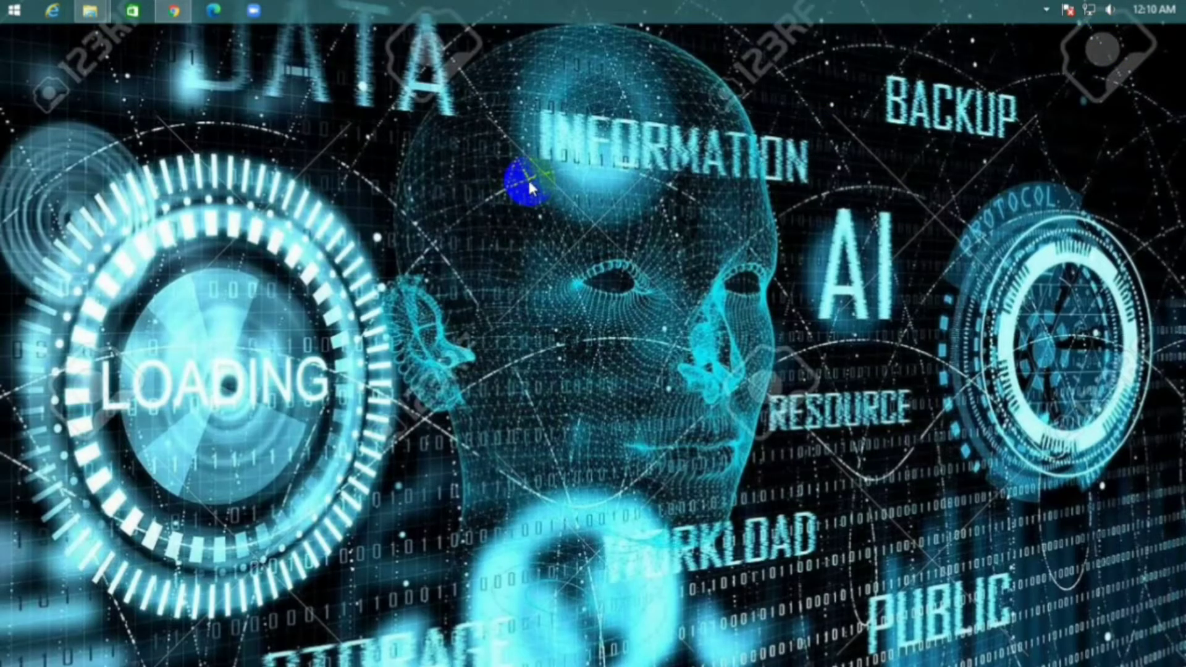
pyautogui.rightClick(553, 218)
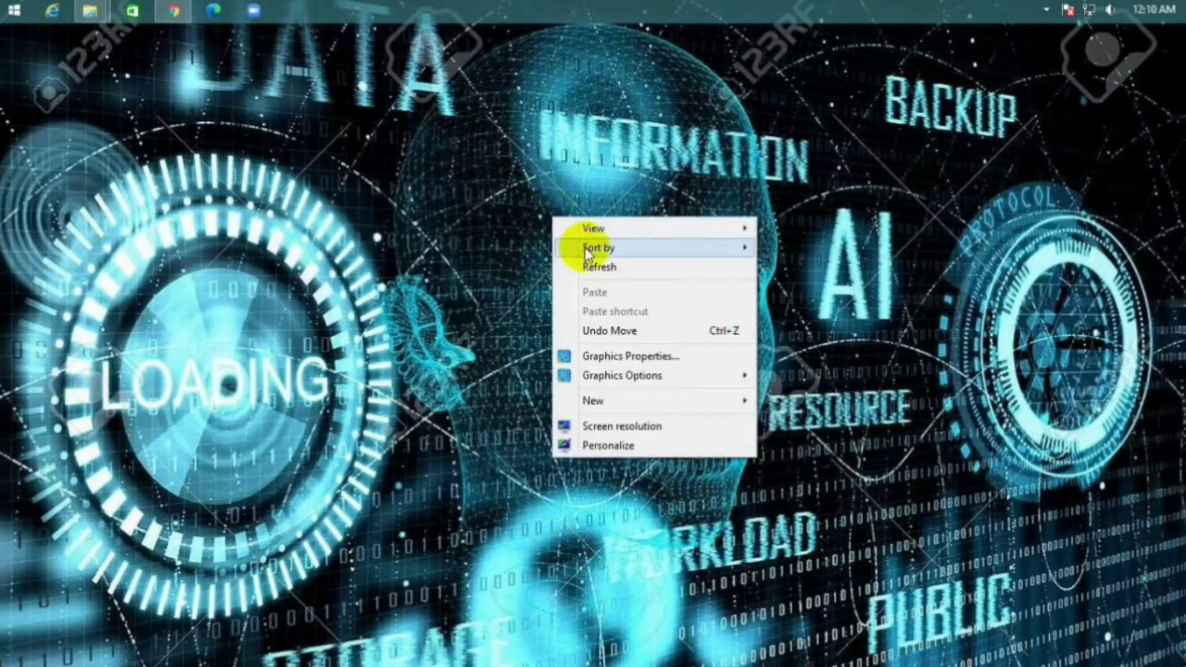
pyautogui.click(565, 263)
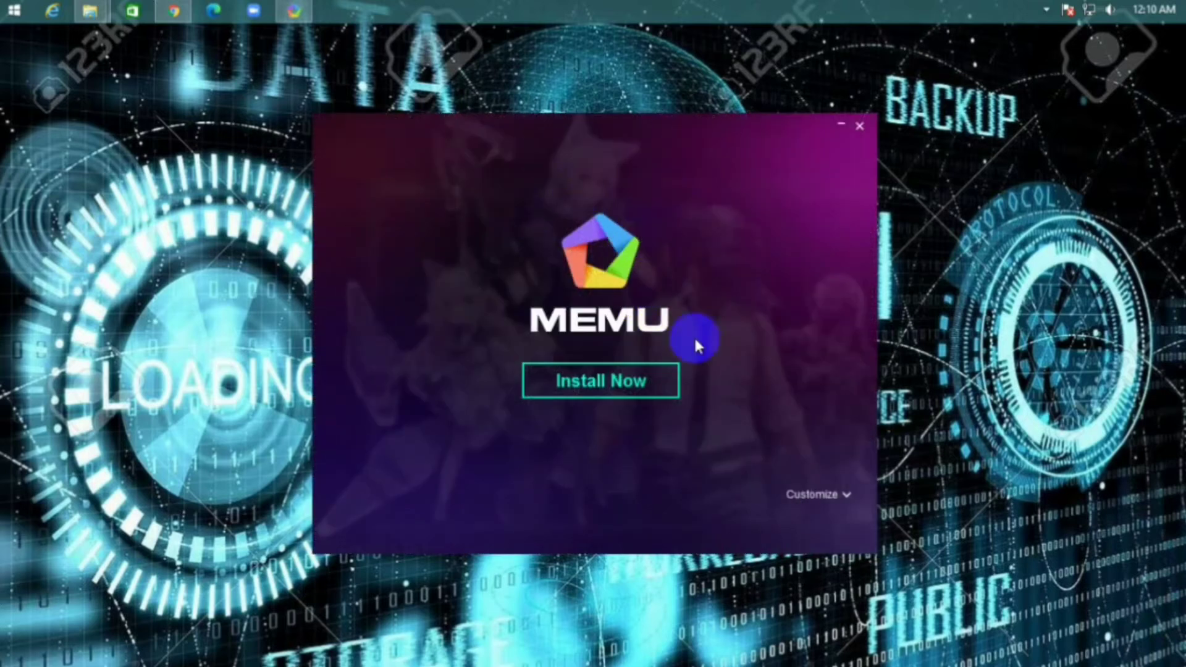
# - Start the MEmu installation and accept the License Agreement after reading through to its end
pyautogui.click(591, 380)
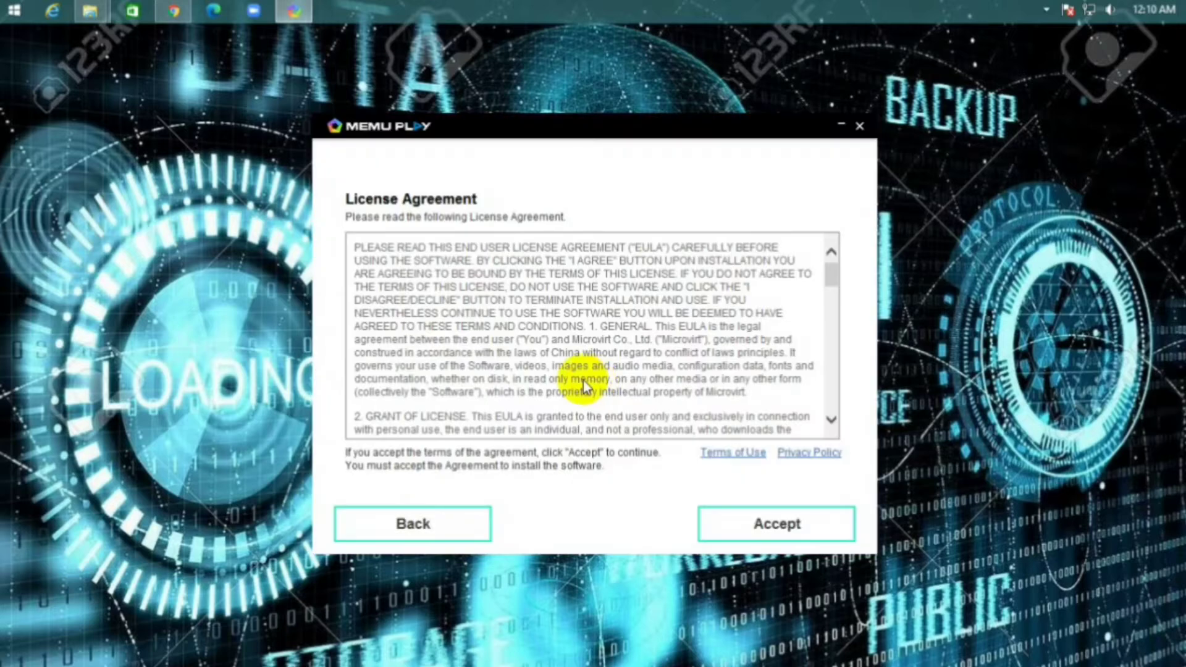
pyautogui.scroll(-3, 787, 416)
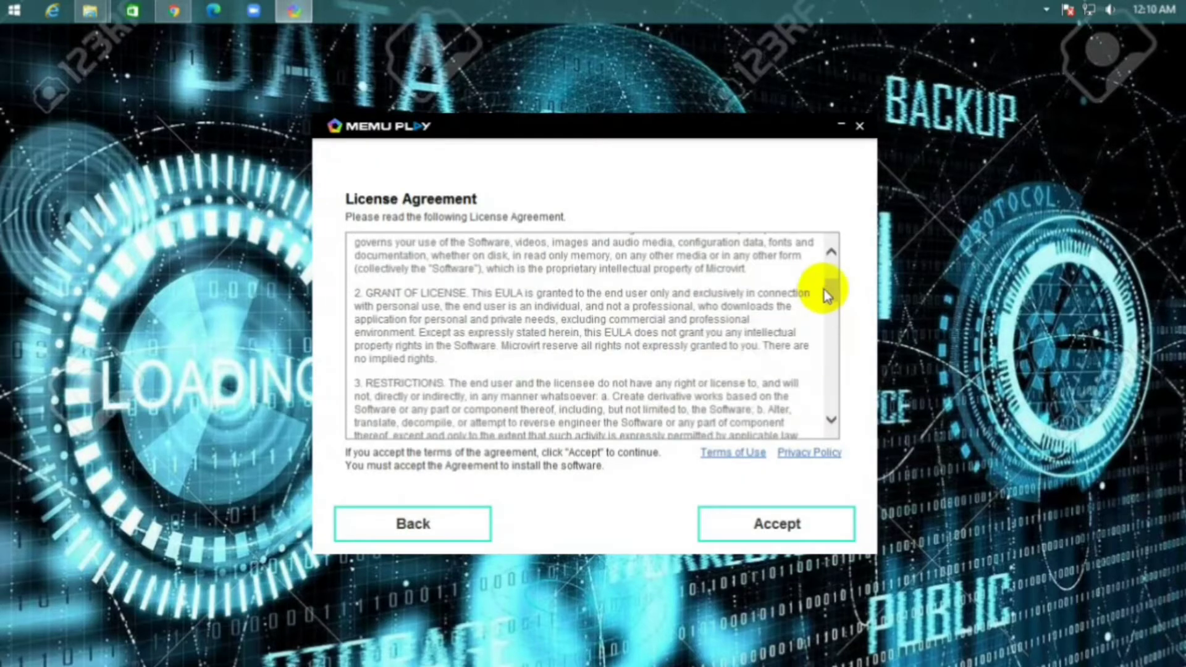
pyautogui.scroll(-10, 831, 364)
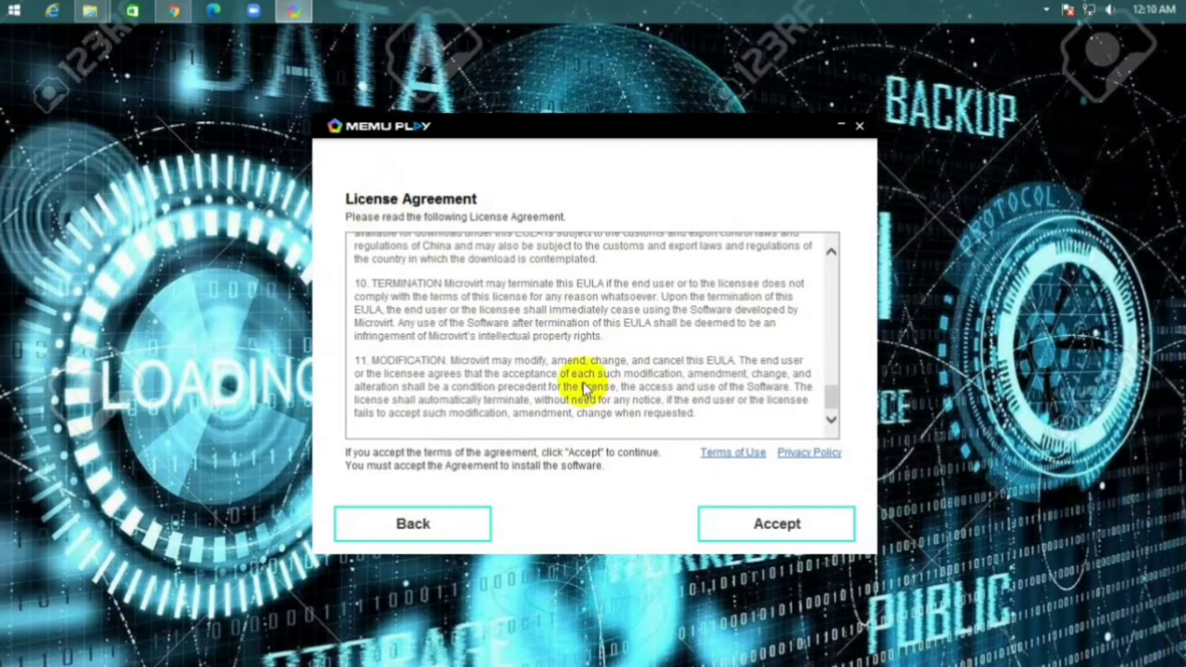
pyautogui.click(769, 532)
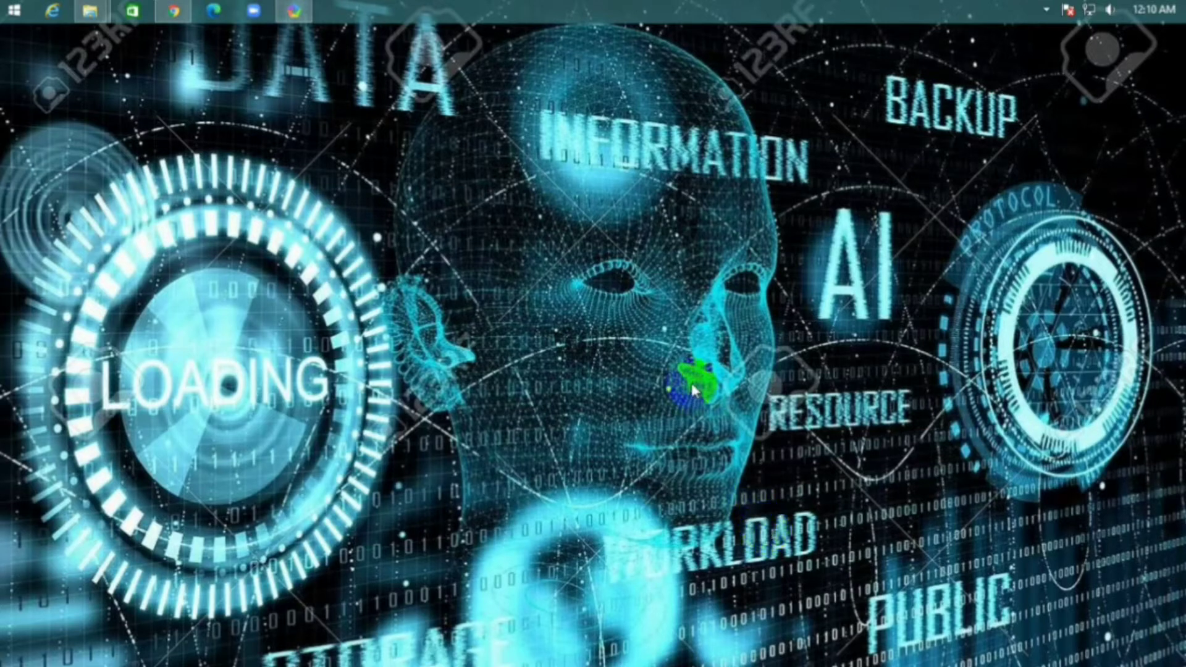
# - Bring back the installer window, finish the completed MEmu installation and launch the emulator
pyautogui.click(294, 10)
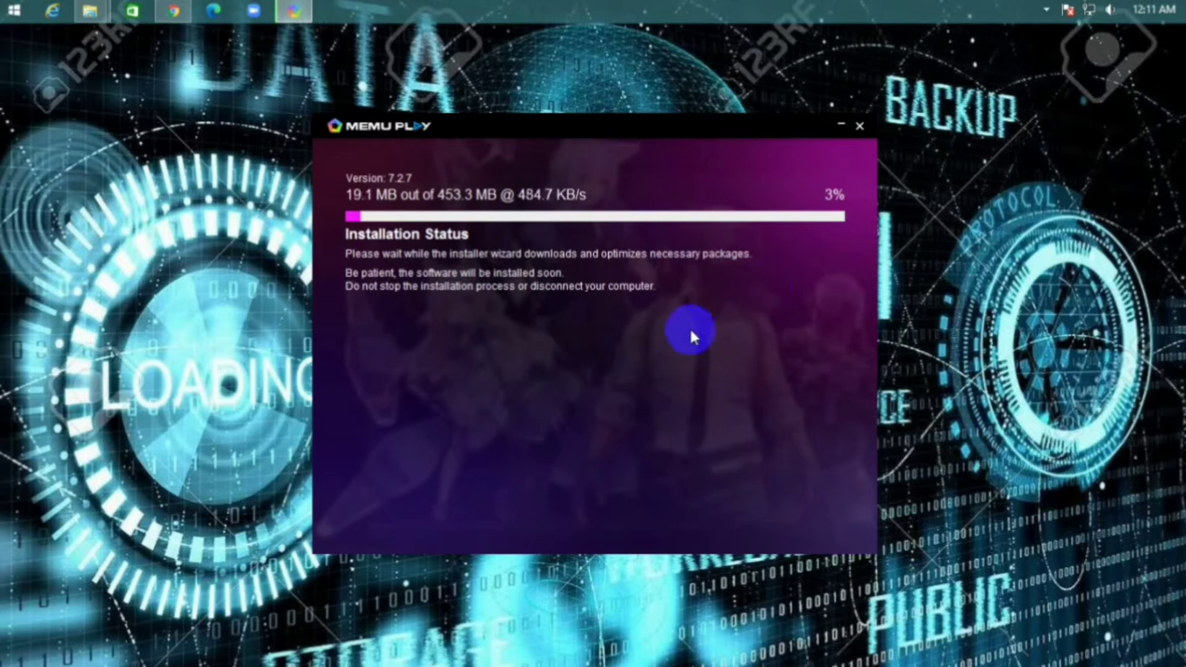
pyautogui.click(1047, 13)
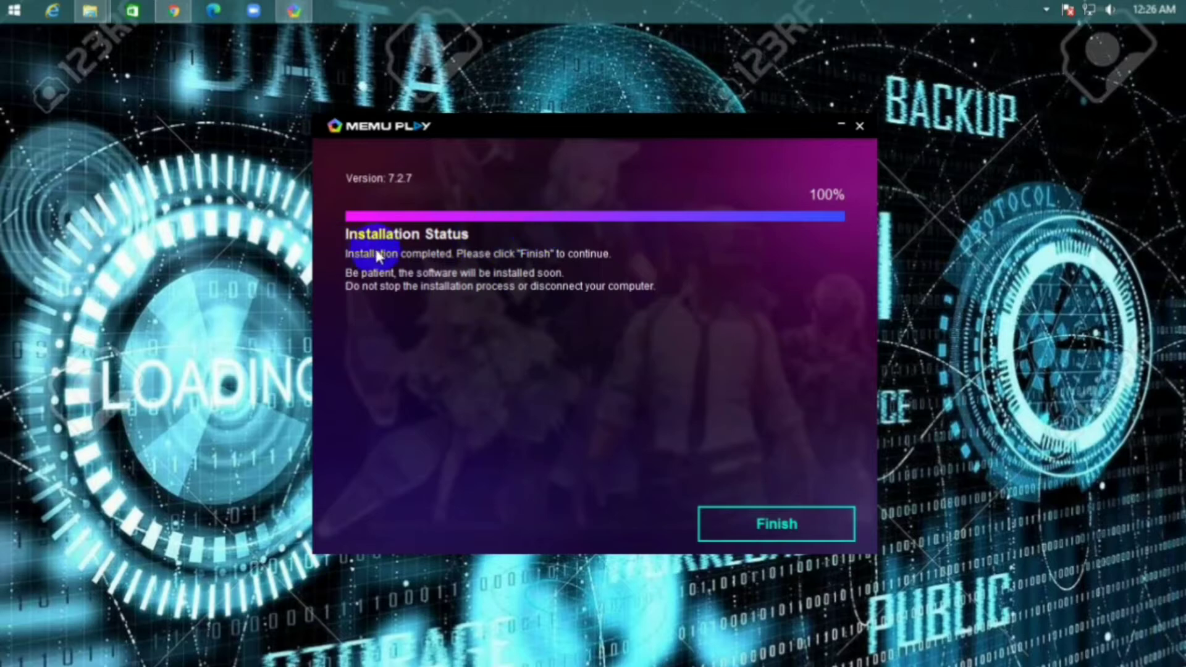
pyautogui.click(771, 525)
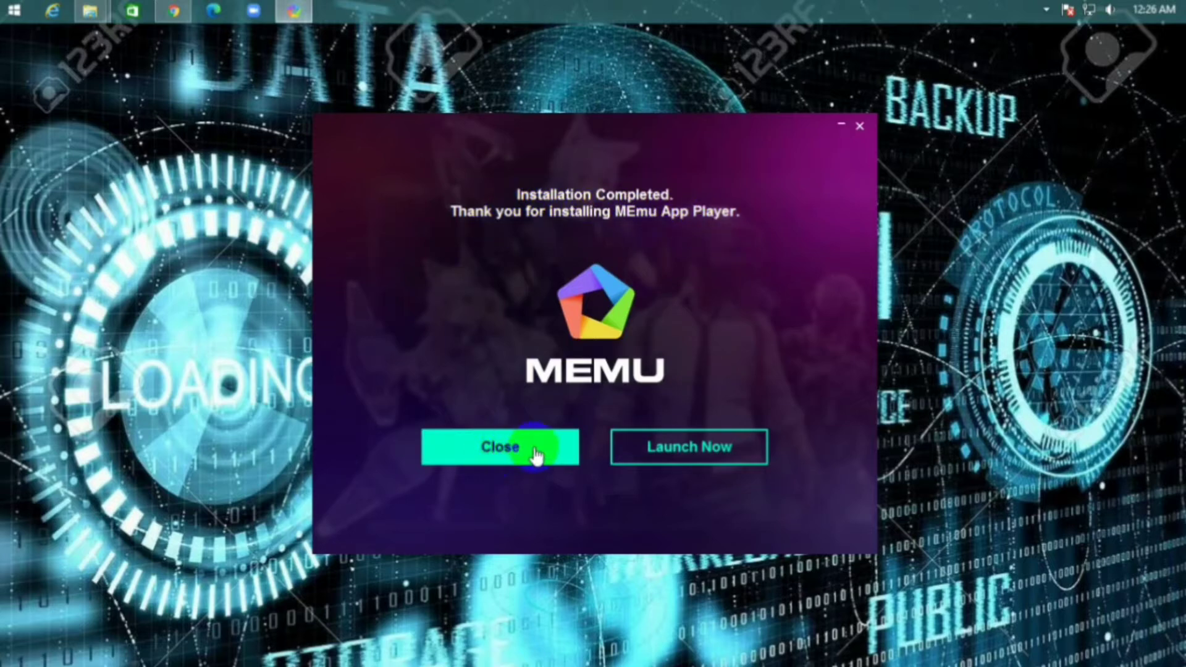
pyautogui.click(703, 458)
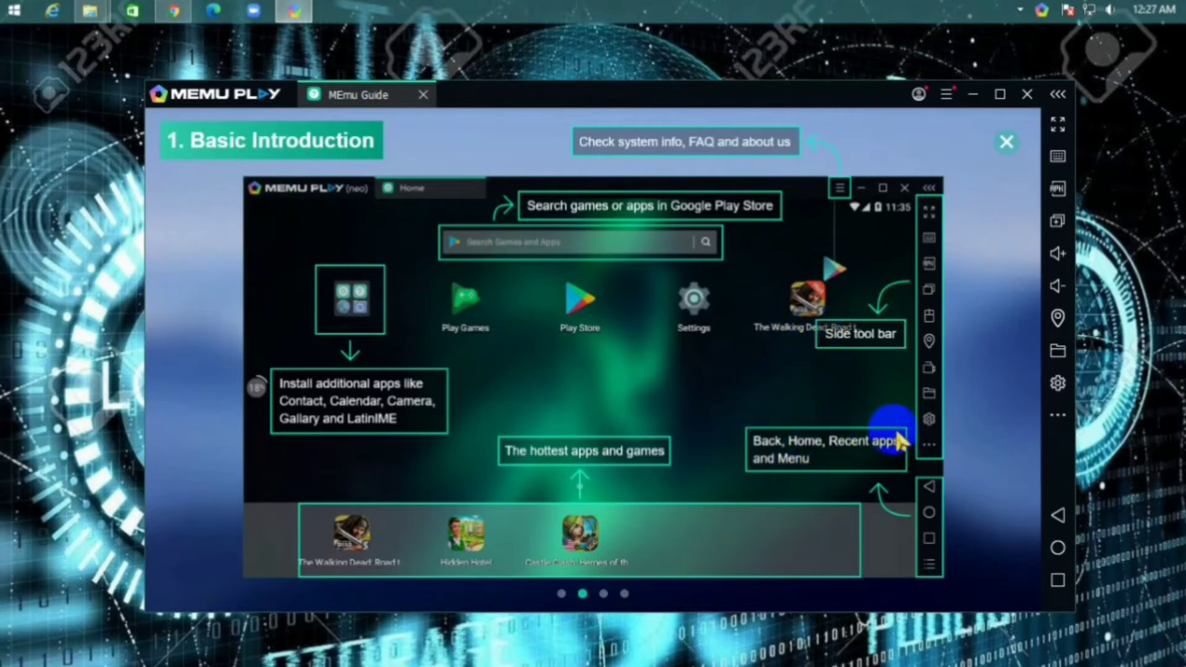
# - Page through the MEmu Guide to the file sharing page and close the guide
pyautogui.moveTo(899, 440); pyautogui.dragTo(323, 395)
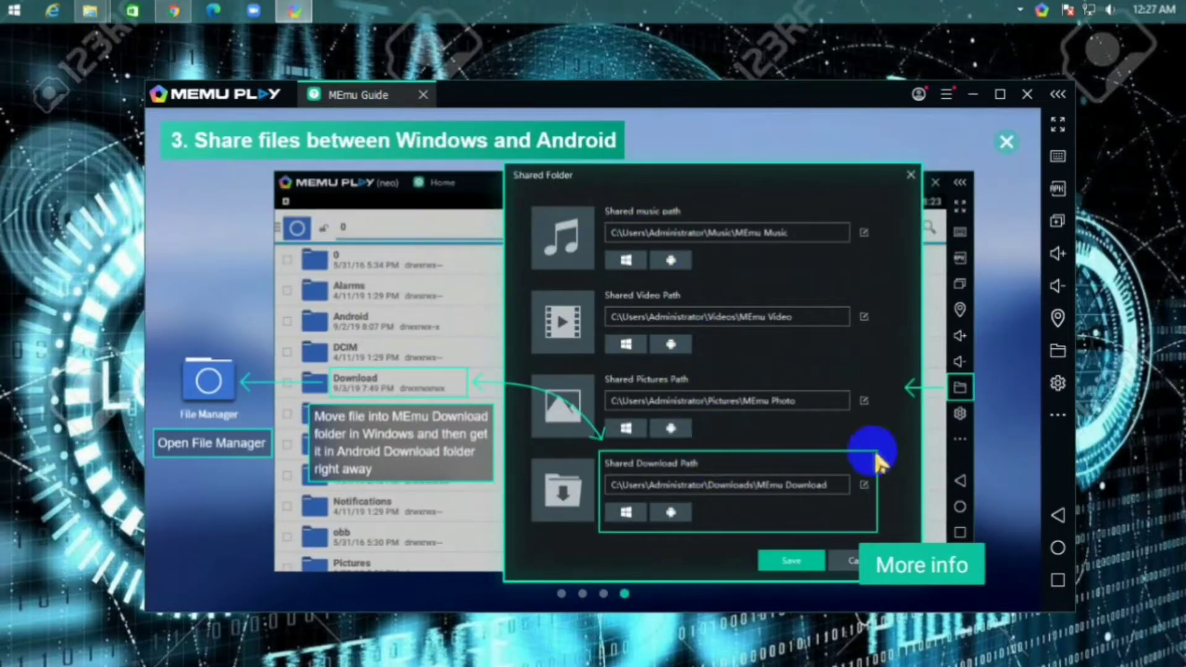
pyautogui.click(422, 95)
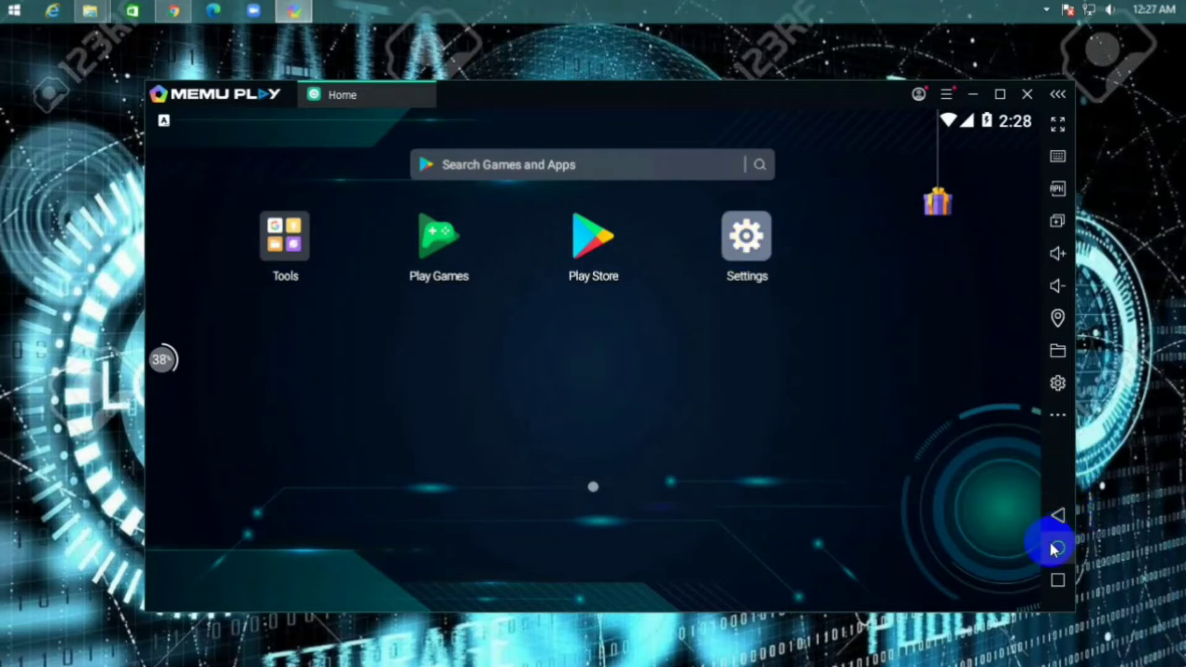
# - Open the Play Store, maximize the emulator window and return to the home screen
pyautogui.click(578, 247)
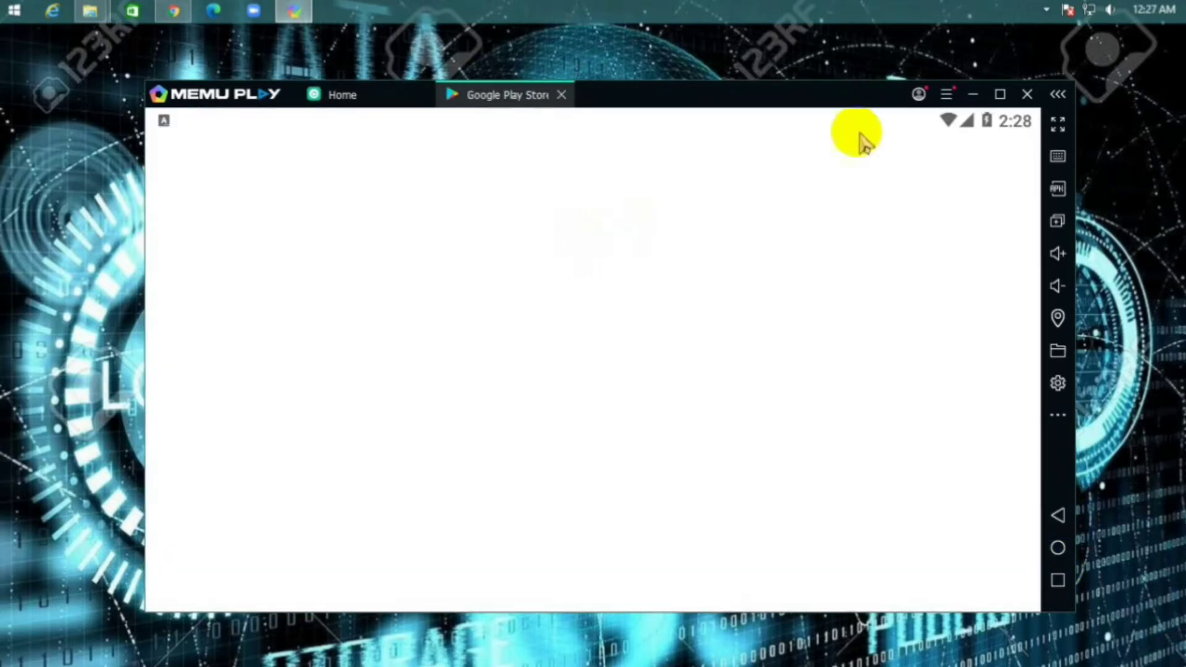
pyautogui.click(1001, 94)
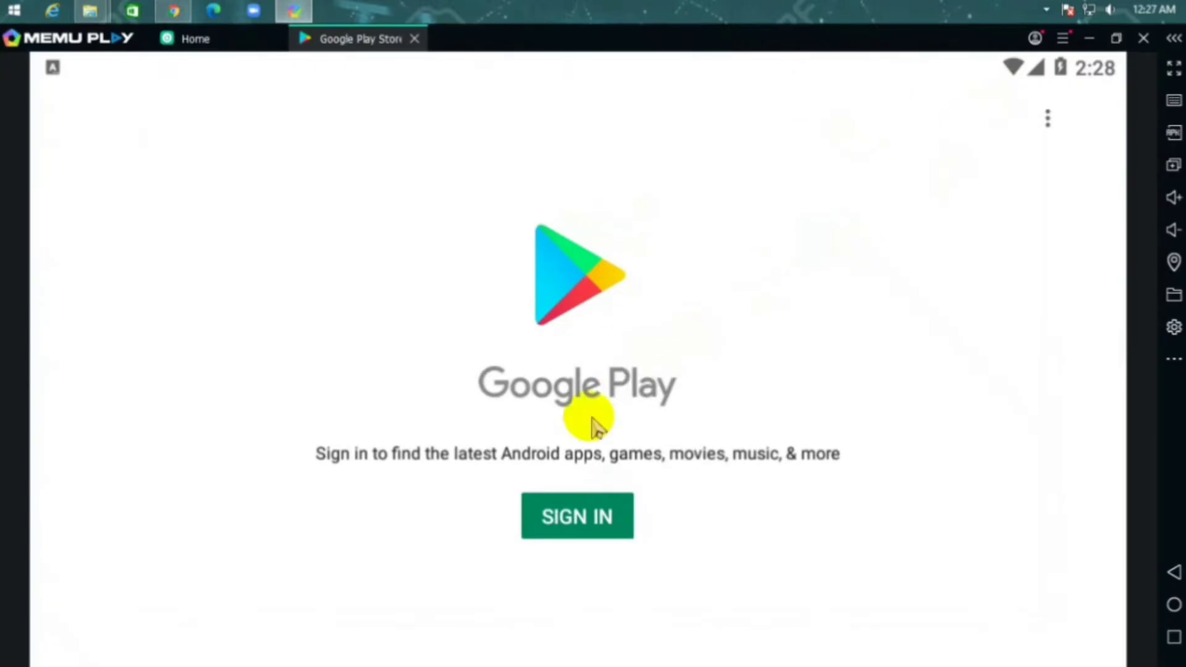
pyautogui.click(1178, 577)
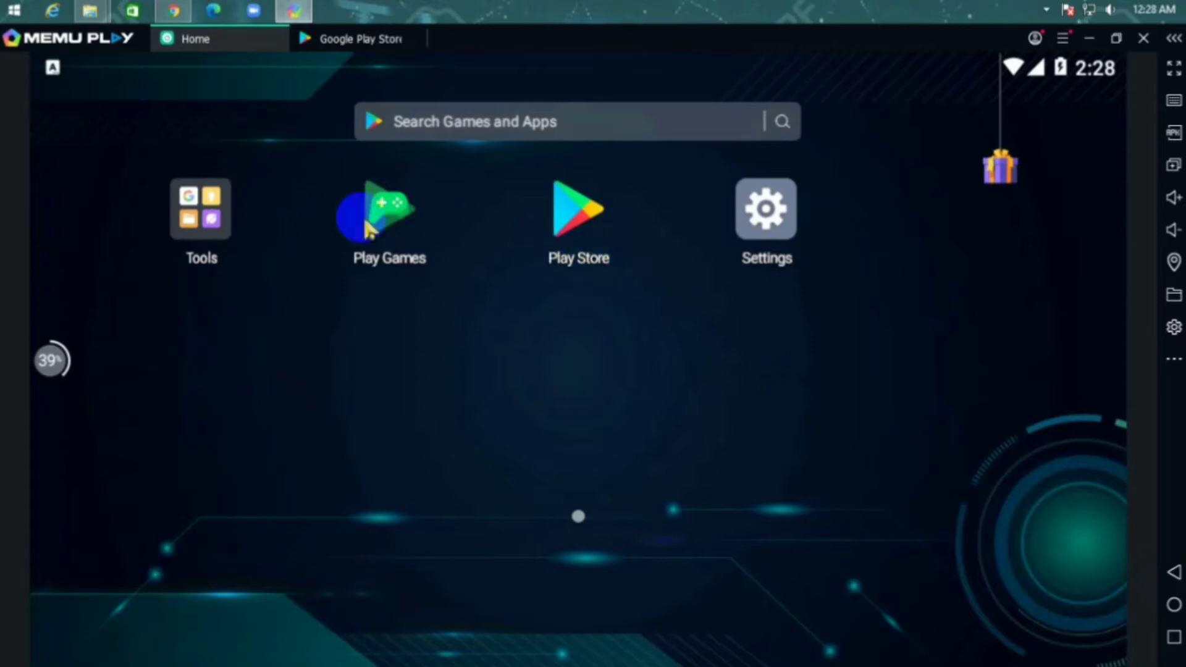
# - Open File Manager from the Tools folder, look through the storage folders and exit to the home screen
pyautogui.click(242, 222)
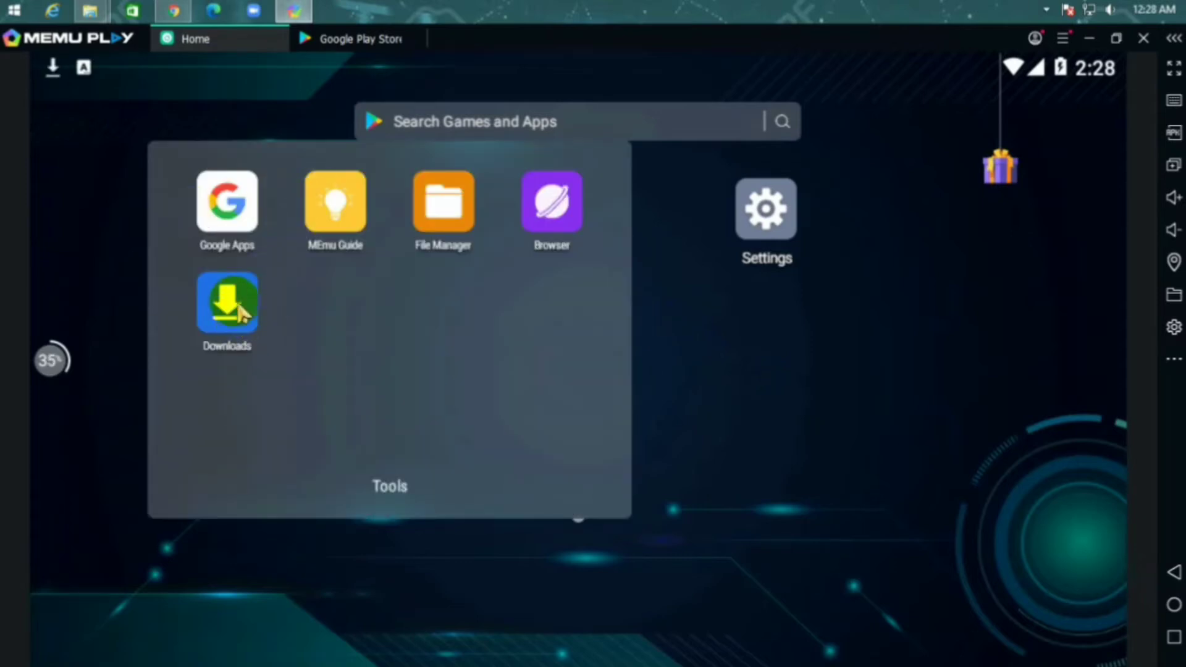
pyautogui.click(454, 218)
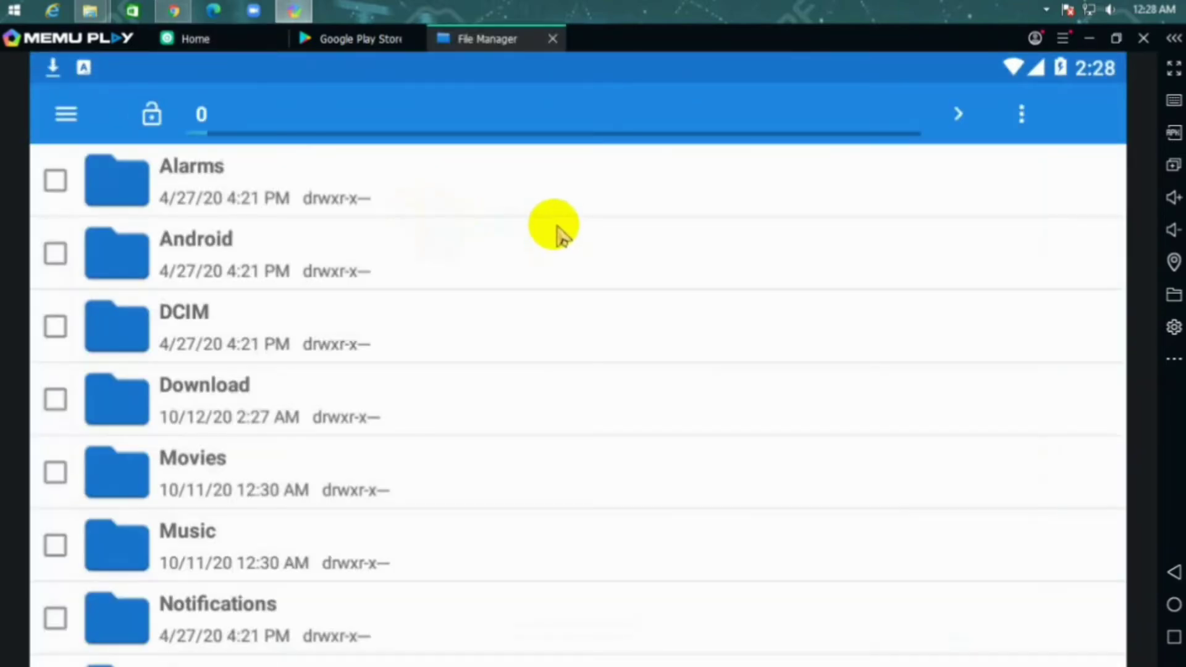
pyautogui.scroll(-4, 498, 239)
pyautogui.scroll(2, 503, 246)
pyautogui.scroll(2, 498, 239)
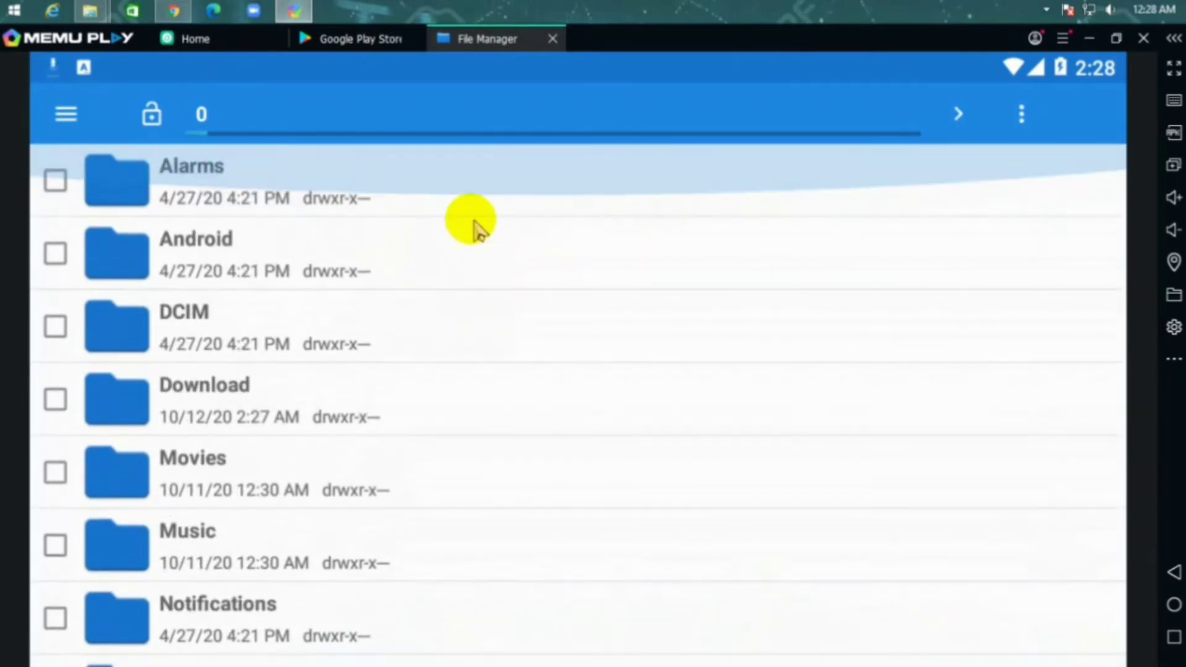
pyautogui.click(1172, 571)
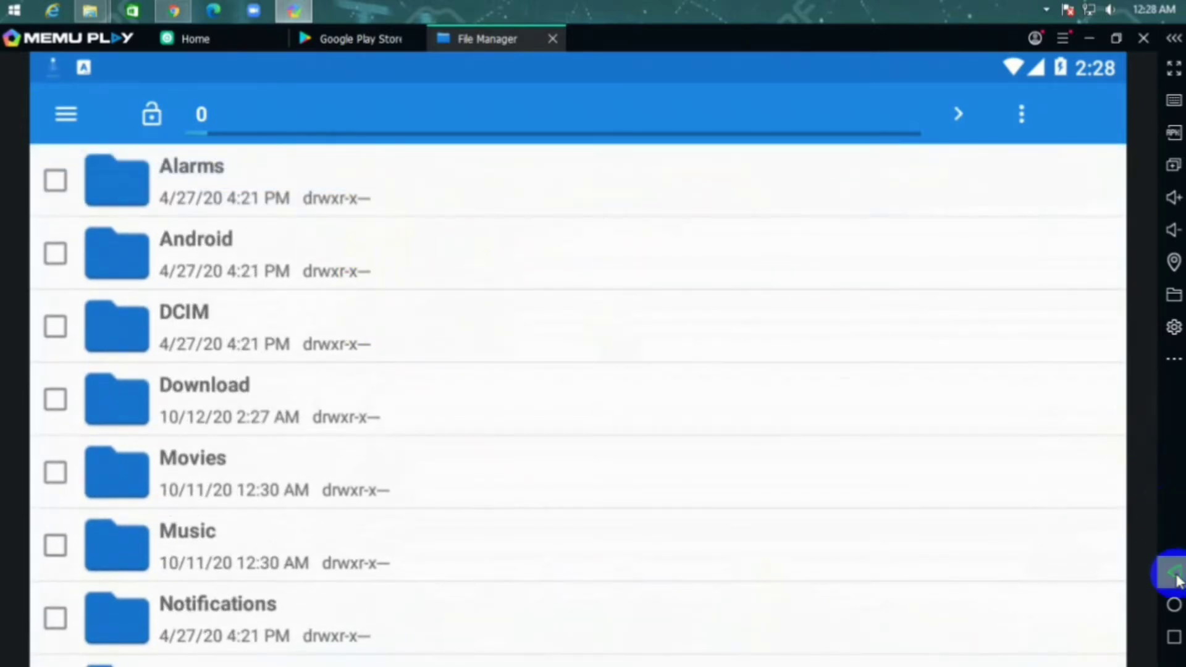
pyautogui.click(1176, 575)
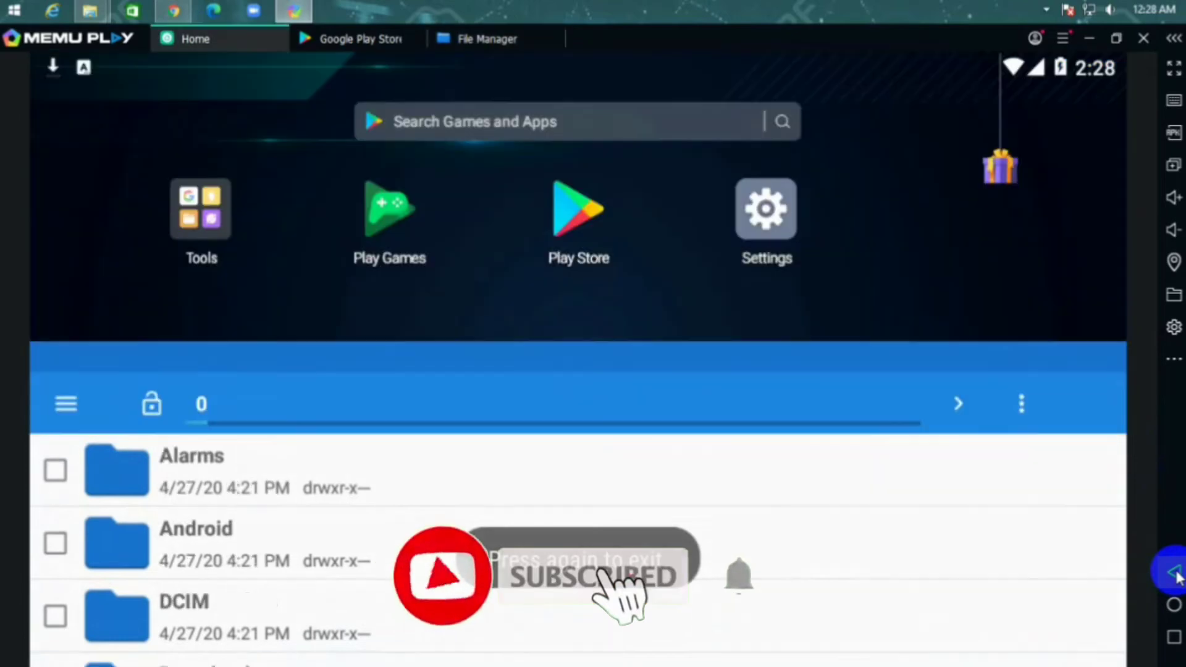
# - Expand the emulator's volume controls, set the ring volume to maximum and raise the media volume
pyautogui.click(1174, 198)
pyautogui.click(1175, 199)
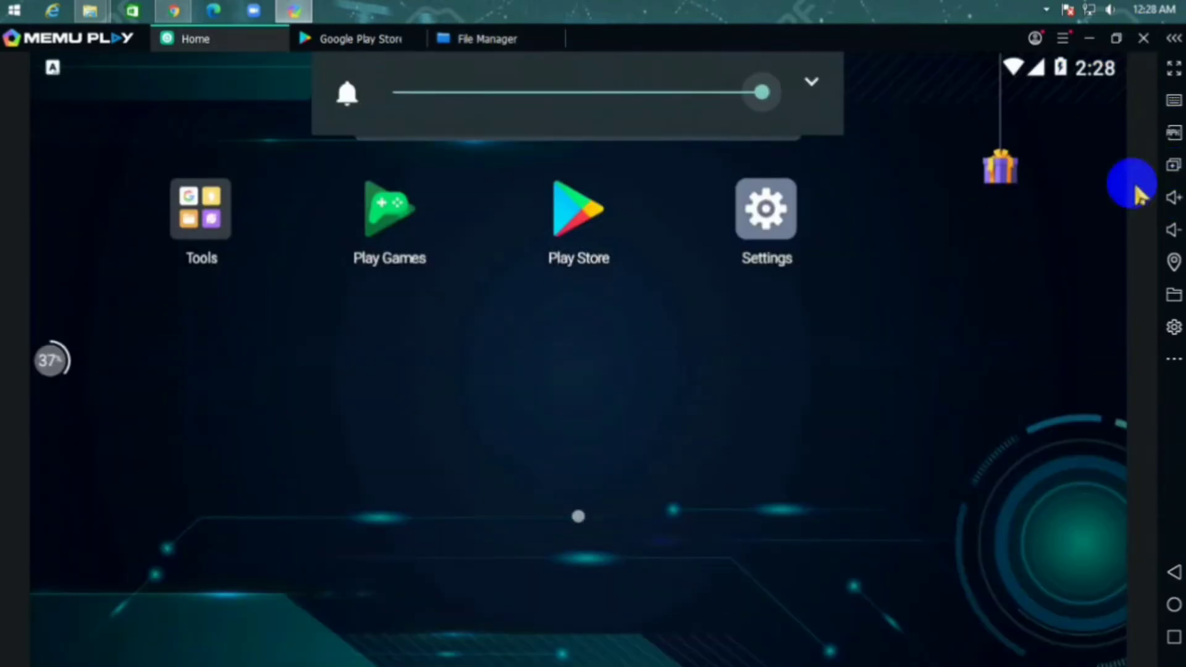
pyautogui.moveTo(766, 87); pyautogui.dragTo(602, 98)
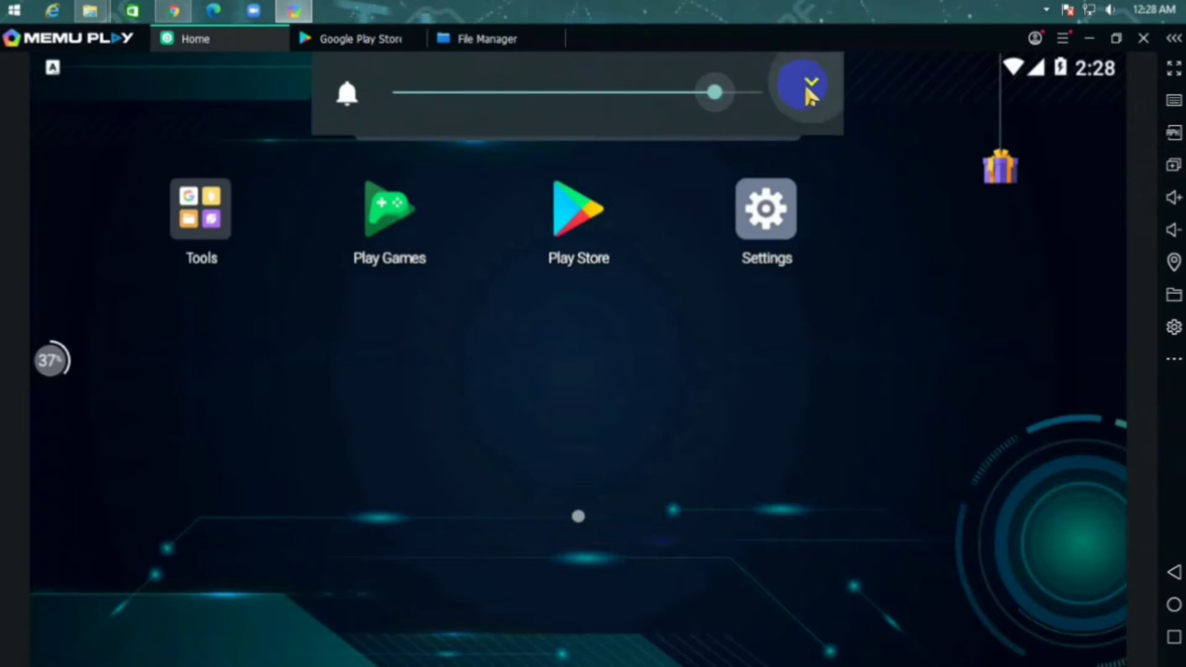
pyautogui.click(810, 84)
pyautogui.moveTo(723, 127); pyautogui.dragTo(815, 148)
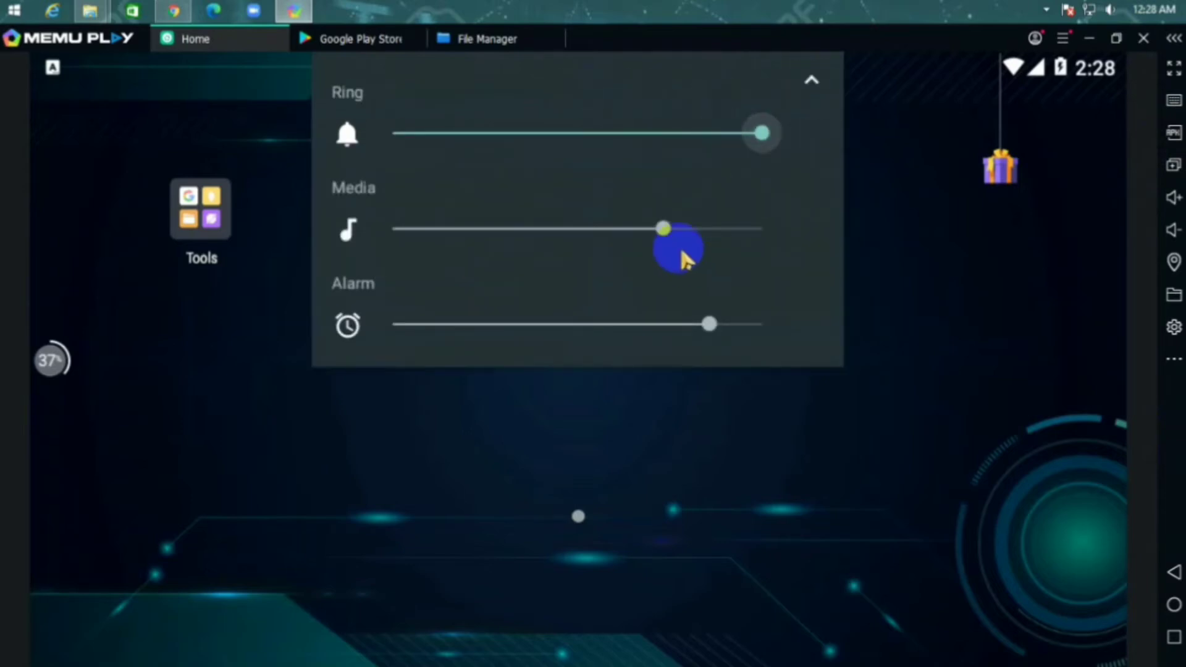
pyautogui.moveTo(762, 237); pyautogui.dragTo(777, 236)
pyautogui.click(1019, 243)
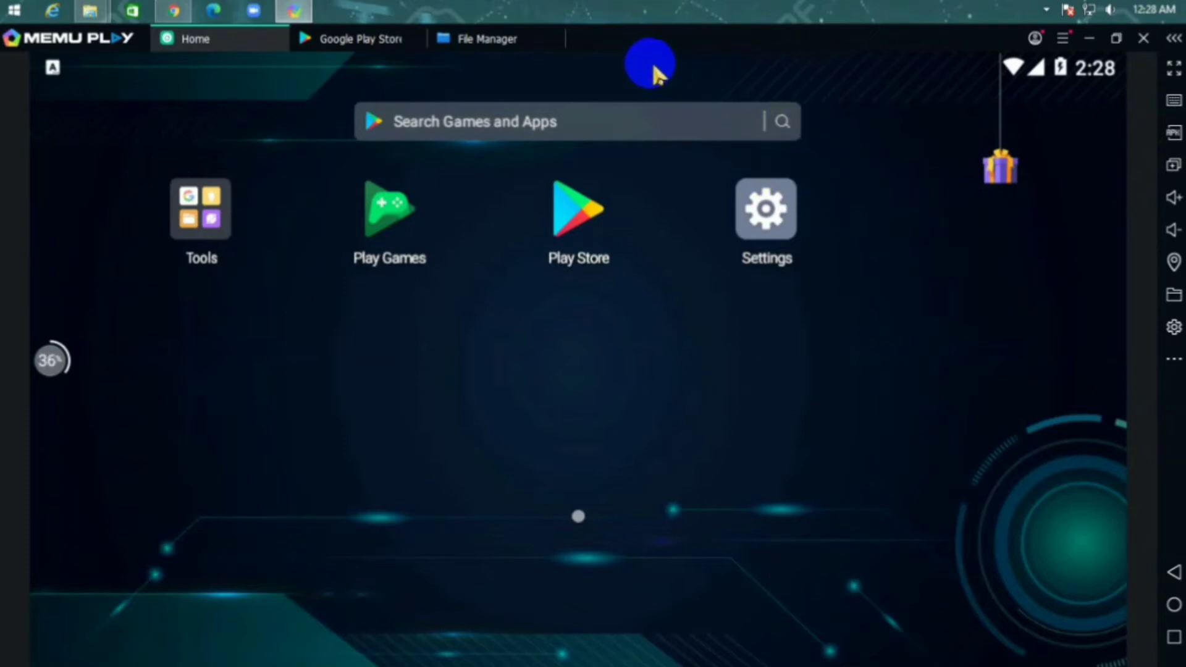
# - Expand Android's quick settings, toggle the screen rotation mode and raise the brightness to just under half
pyautogui.moveTo(655, 71); pyautogui.dragTo(633, 410)
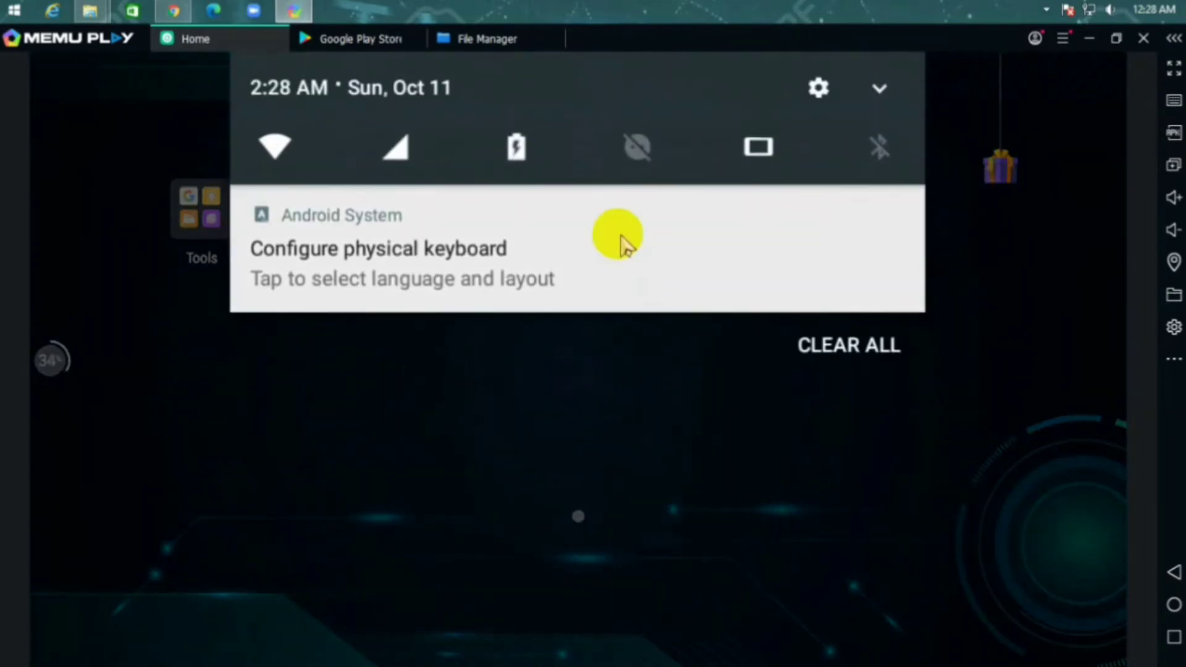
pyautogui.moveTo(617, 243); pyautogui.dragTo(584, 513)
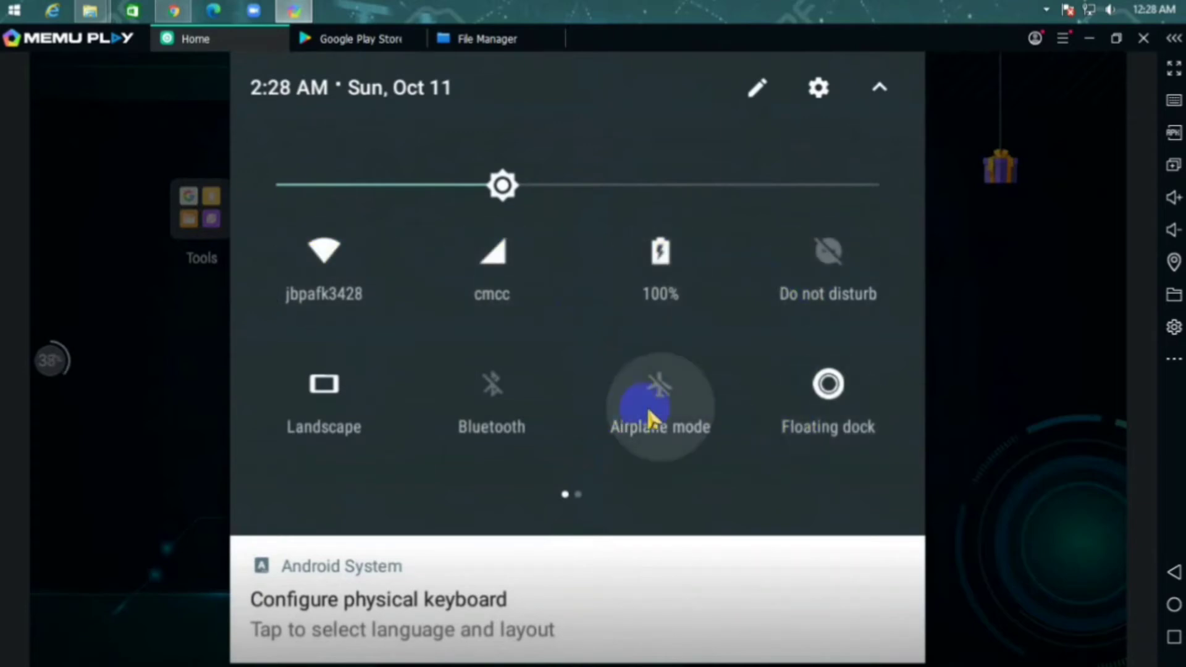
pyautogui.click(325, 403)
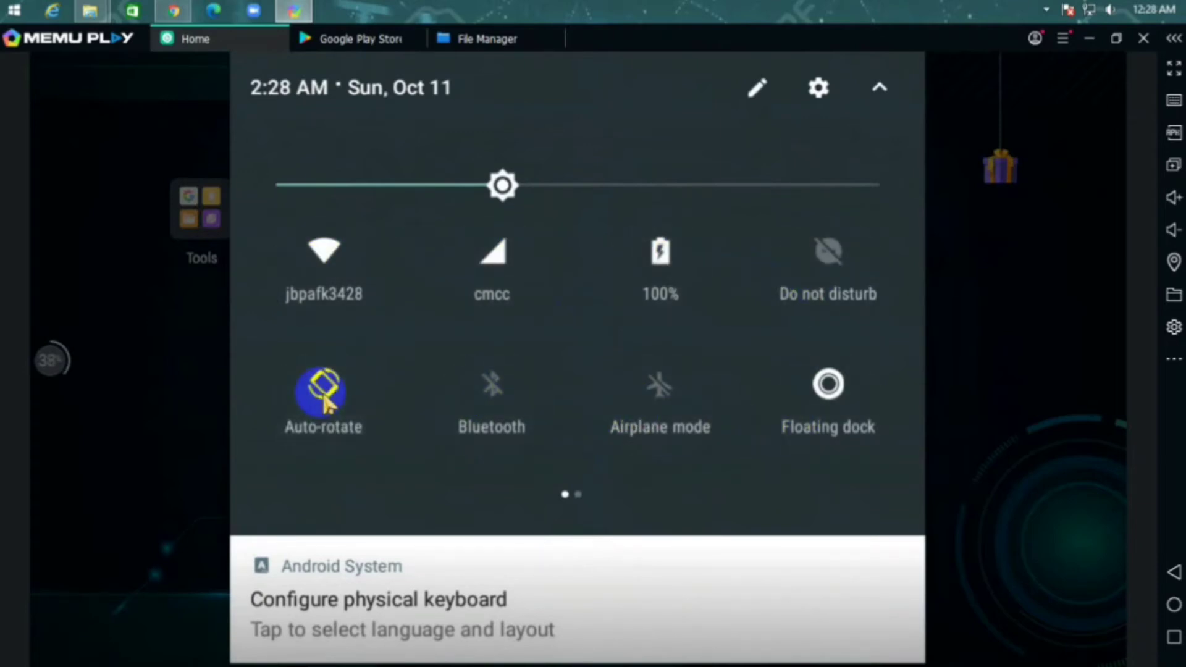
pyautogui.moveTo(502, 186); pyautogui.dragTo(563, 189)
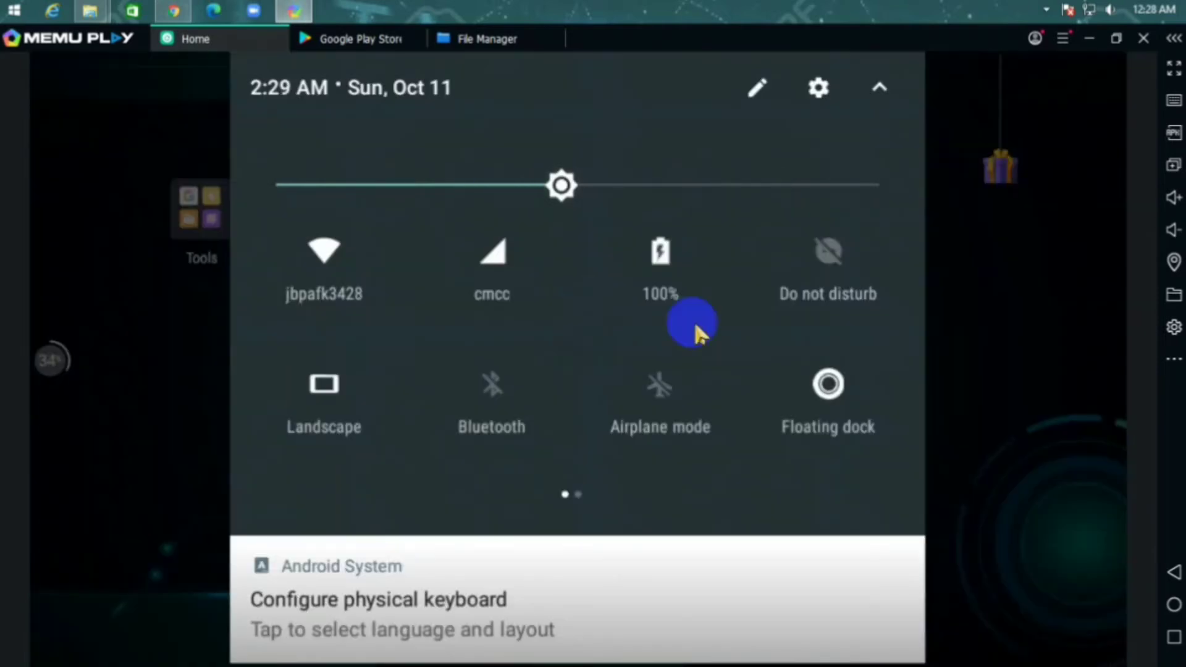
# - Close the quick settings, open the Play Store's Google sign-in form and restore the emulator window to its smaller size
pyautogui.click(1014, 233)
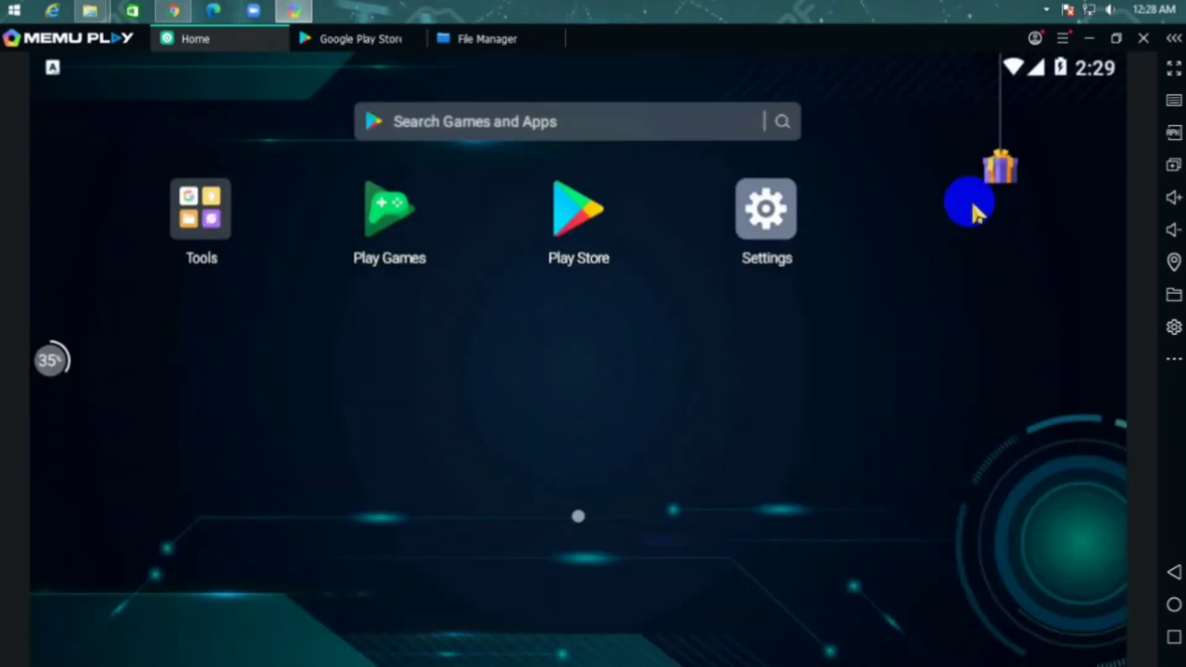
pyautogui.click(576, 230)
pyautogui.press('Escape')
pyautogui.click(569, 249)
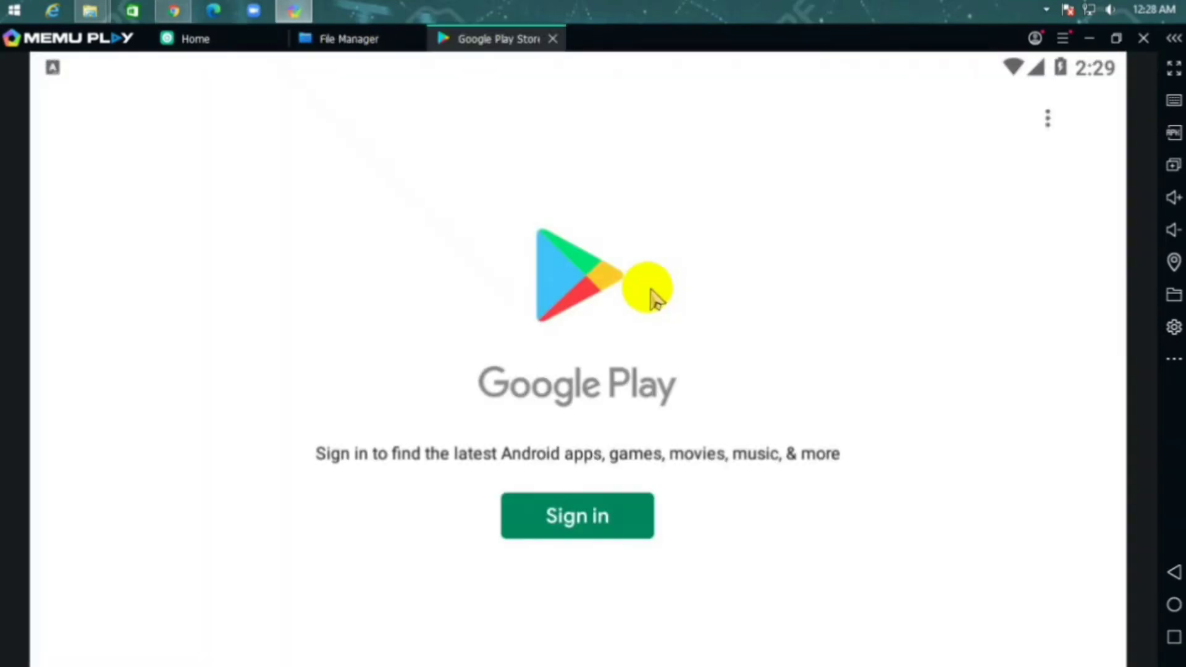
pyautogui.click(612, 517)
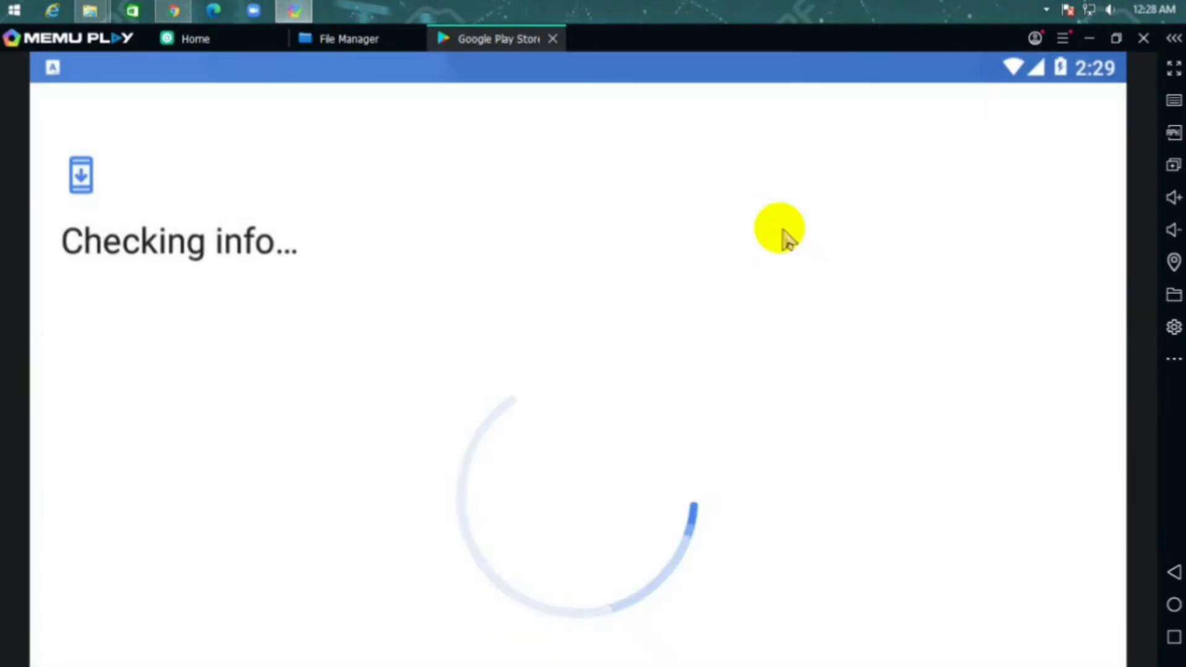
pyautogui.click(1115, 38)
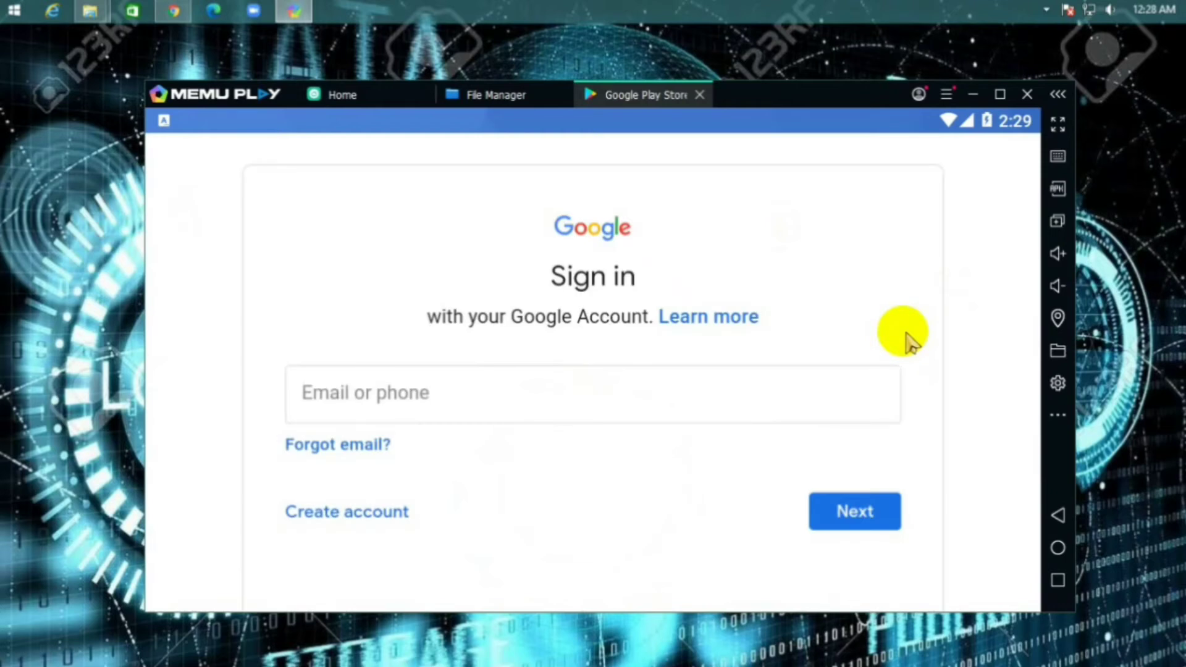
# - Sign in to Google by submitting the account e-mail and the account password
pyautogui.click(572, 391)
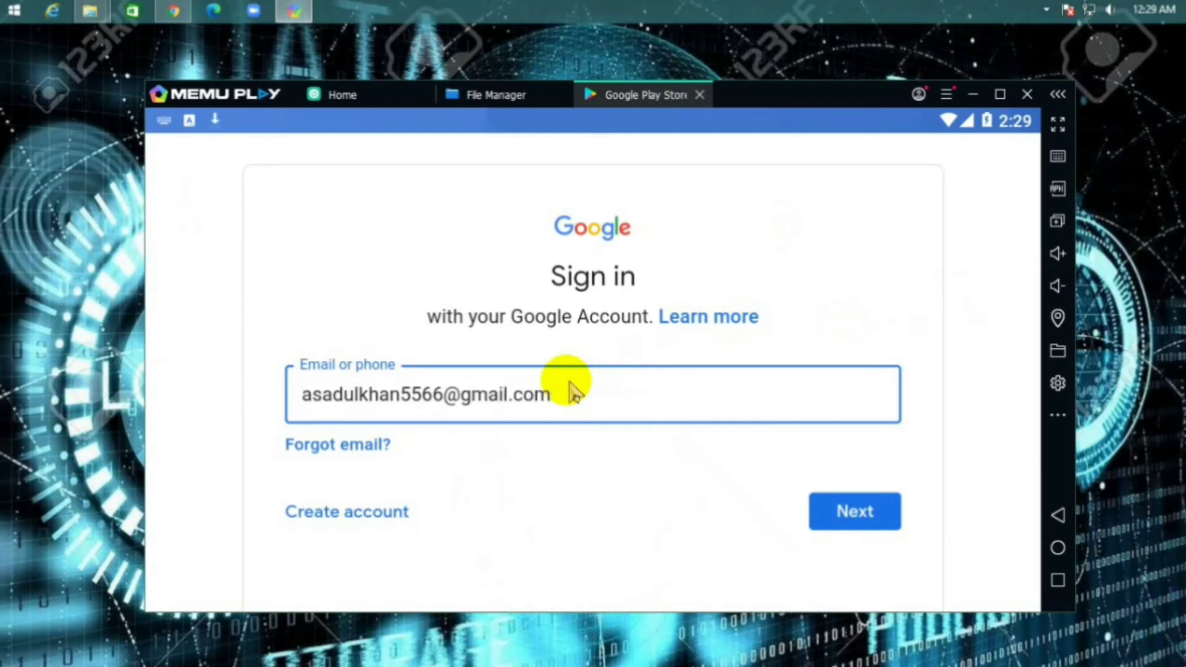
pyautogui.click(855, 520)
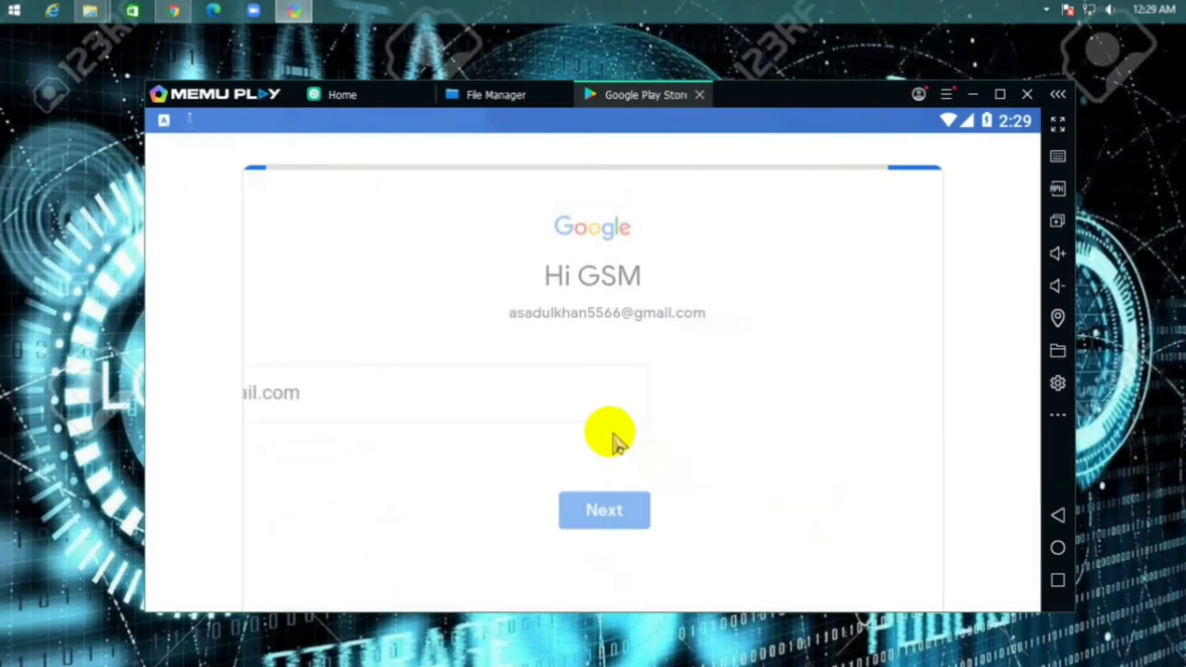
pyautogui.click(518, 425)
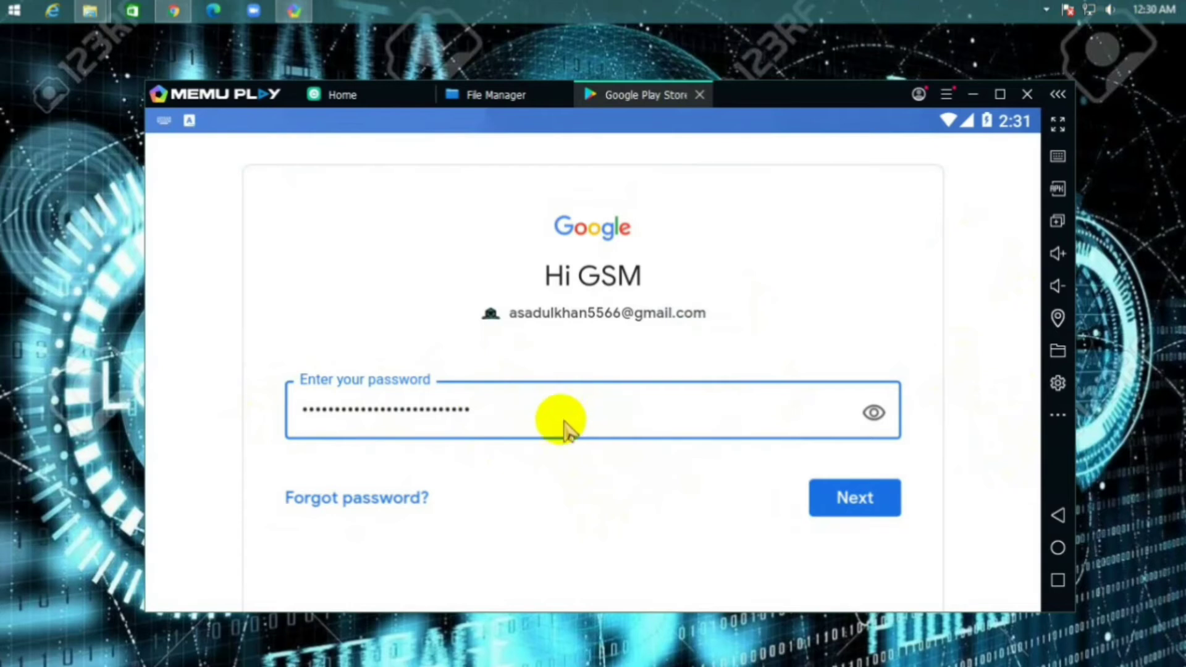
pyautogui.click(852, 511)
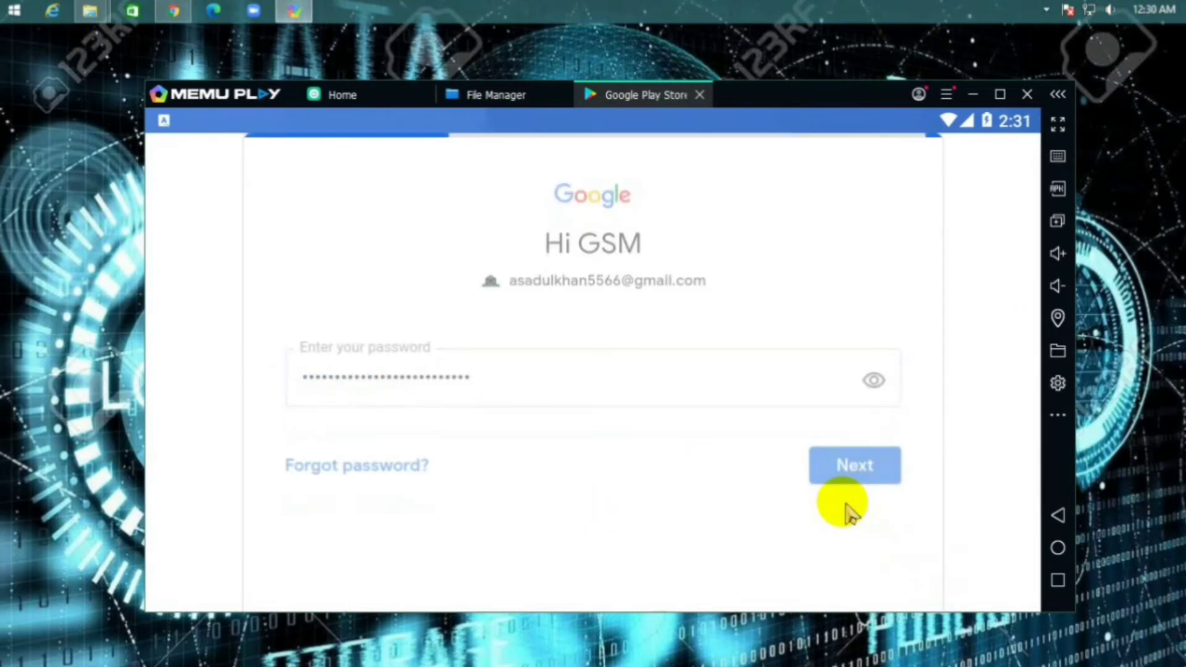
# - Agree to the Google terms of service and accept the Google Services options with backup to Google Drive on
pyautogui.scroll(-3, 657, 370)
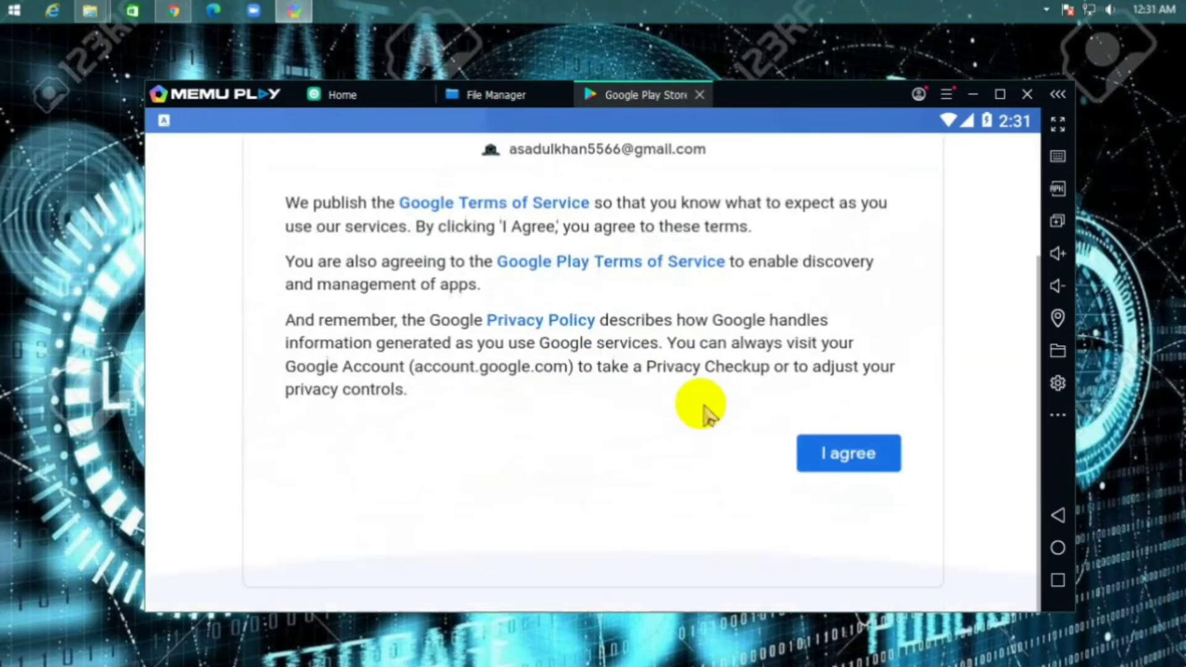
pyautogui.click(825, 456)
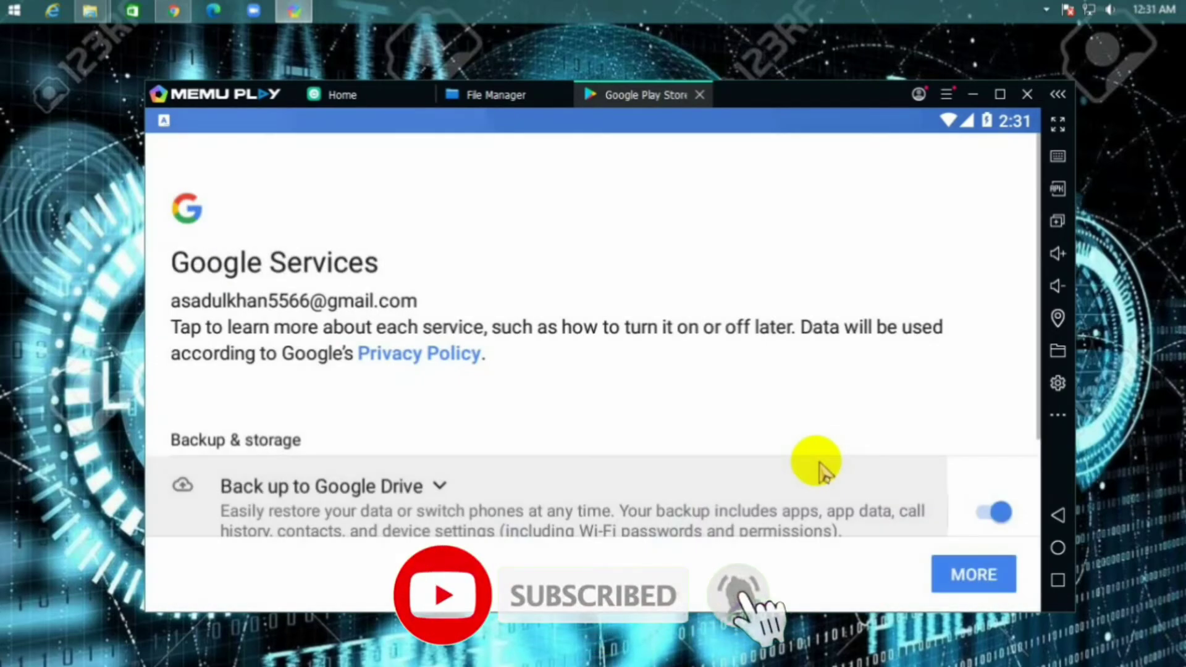
pyautogui.click(984, 574)
pyautogui.click(987, 578)
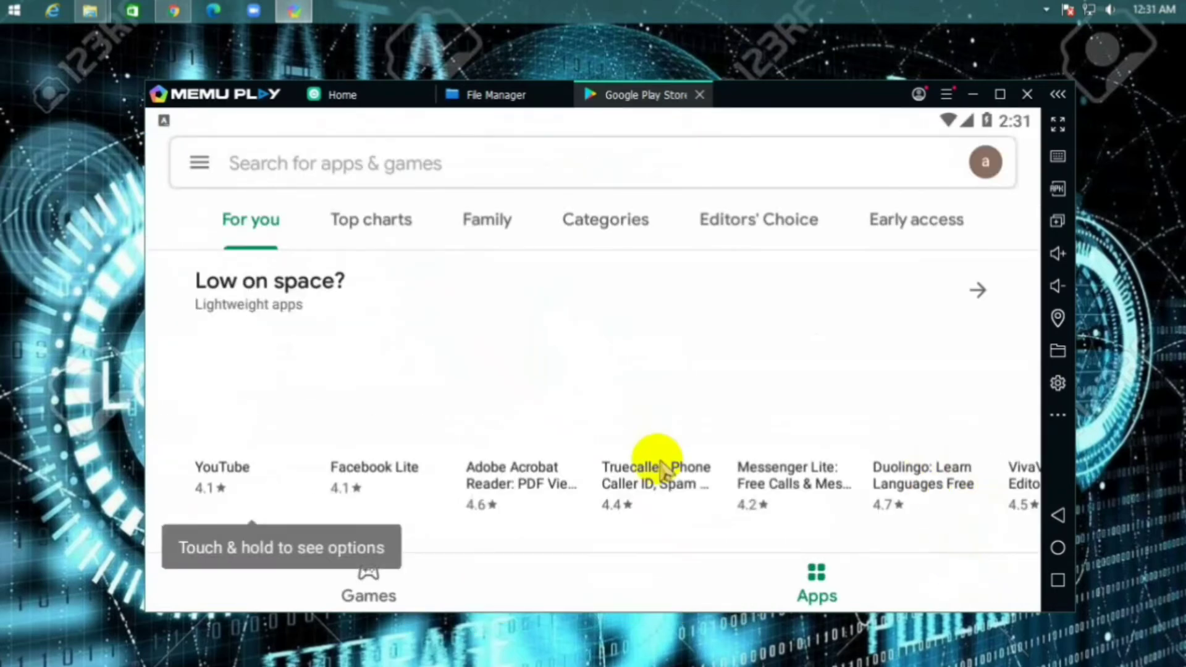
# - Look through the Play Store's recommended app sections and the lightweight apps row
pyautogui.scroll(-5, 834, 297)
pyautogui.scroll(-2, 772, 309)
pyautogui.scroll(5, 775, 312)
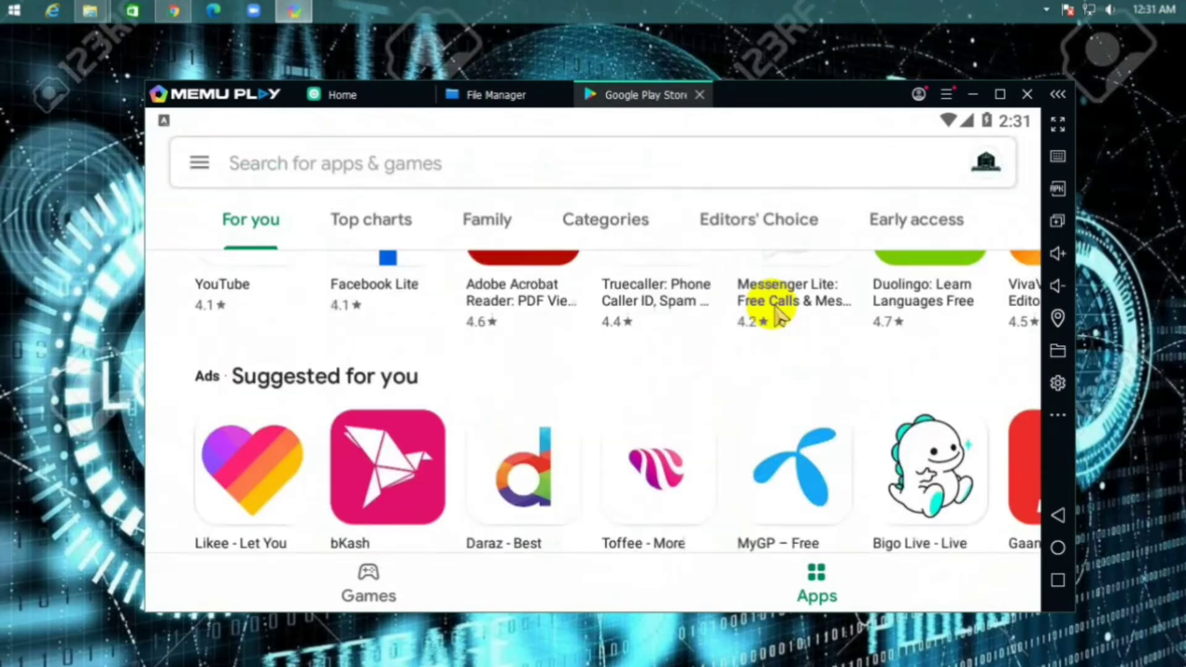
pyautogui.scroll(-6, 755, 379)
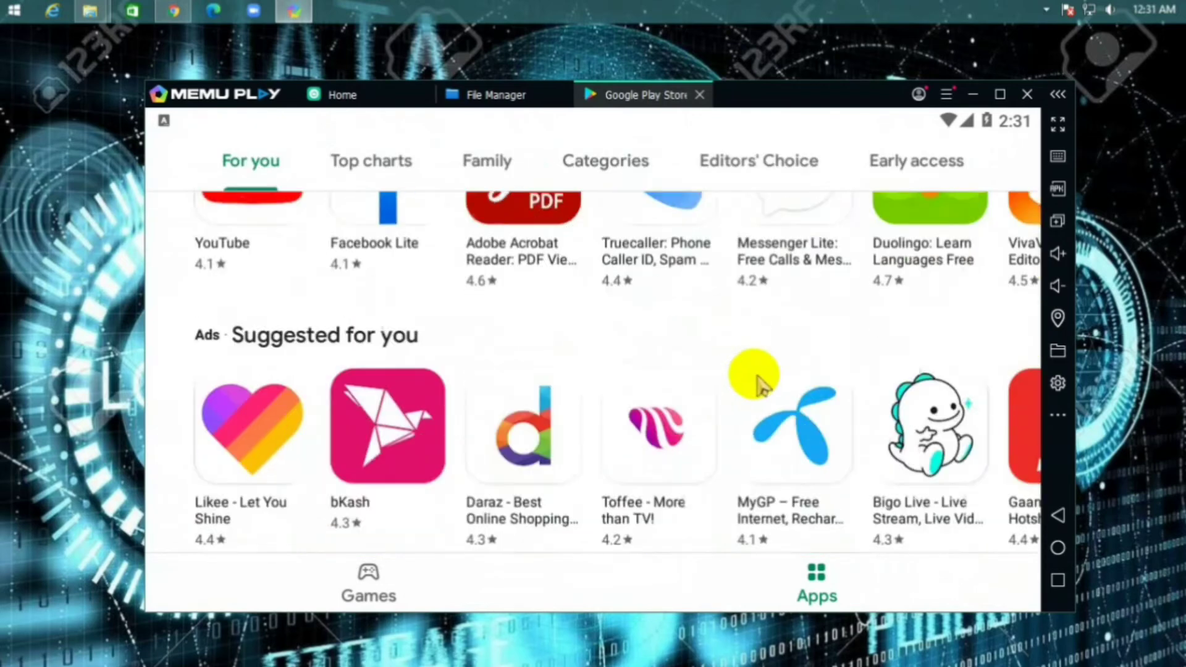
pyautogui.scroll(-10, 826, 357)
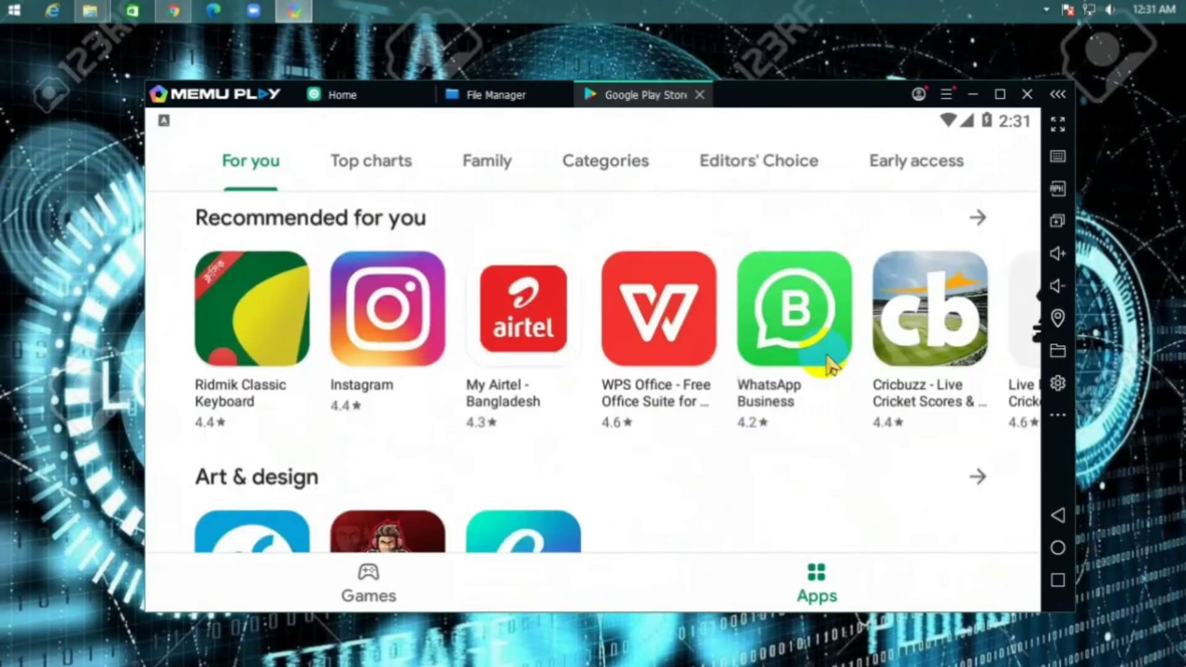
pyautogui.scroll(6, 828, 361)
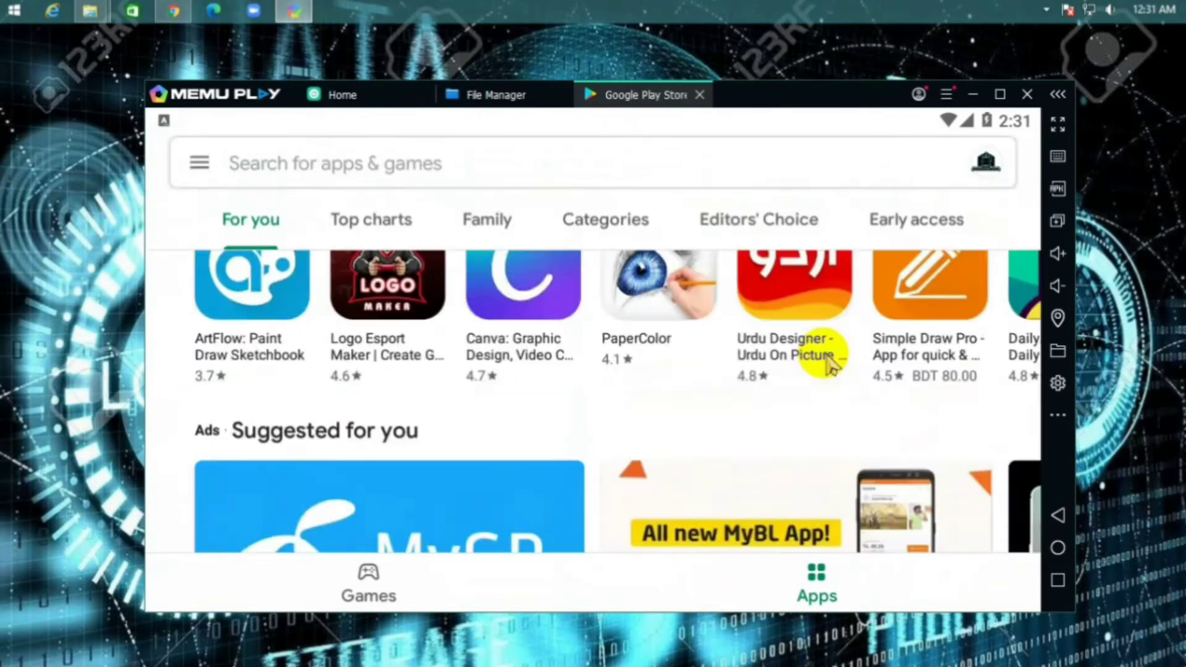
pyautogui.scroll(8, 831, 366)
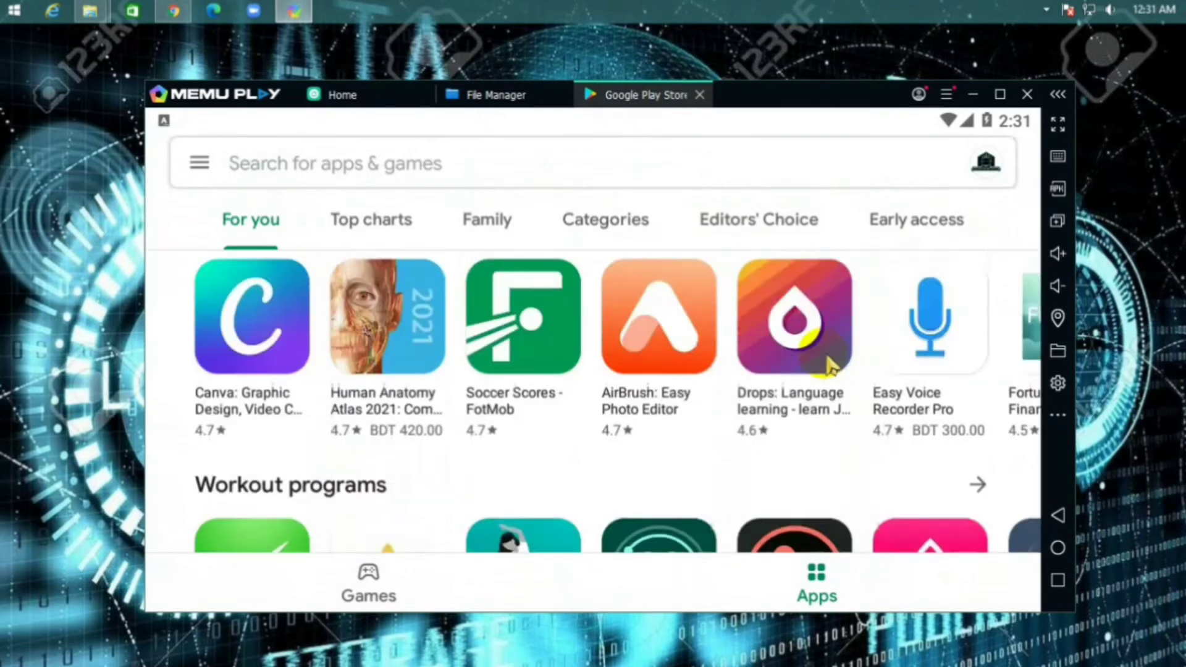
pyautogui.scroll(4, 828, 361)
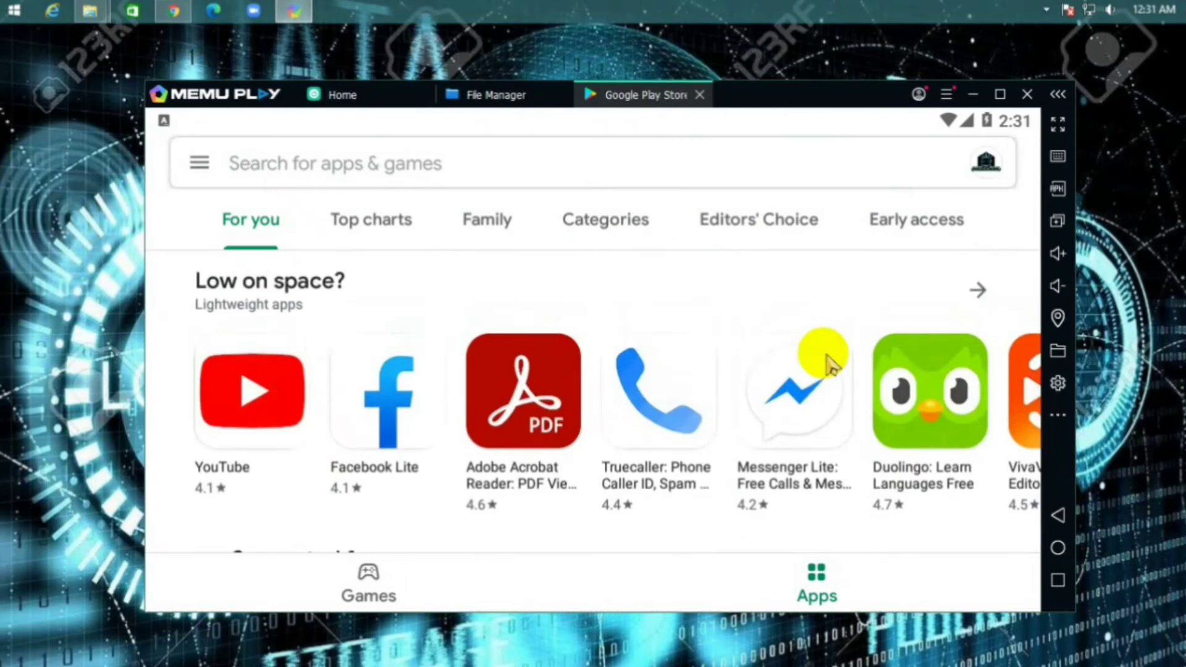
pyautogui.moveTo(900, 424); pyautogui.dragTo(438, 413)
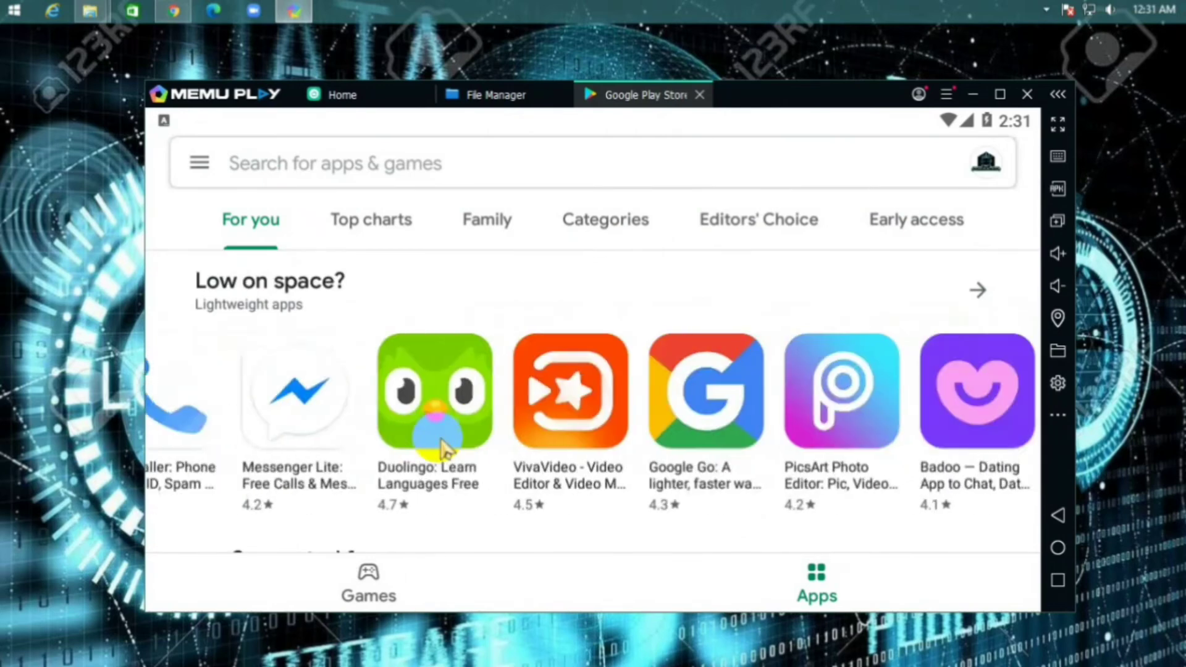
pyautogui.moveTo(781, 399); pyautogui.dragTo(486, 457)
pyautogui.moveTo(375, 442); pyautogui.dragTo(931, 387)
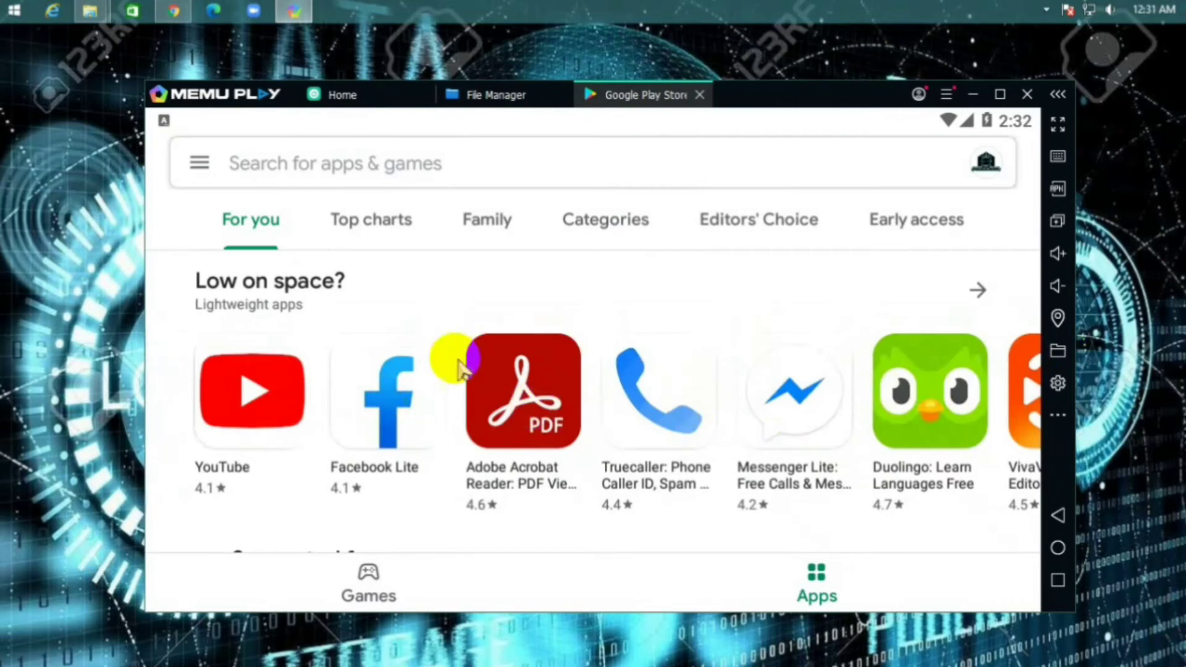
# - Search the Play Store for "tofe" and install the Toffee - More than TV! app
pyautogui.click(433, 173)
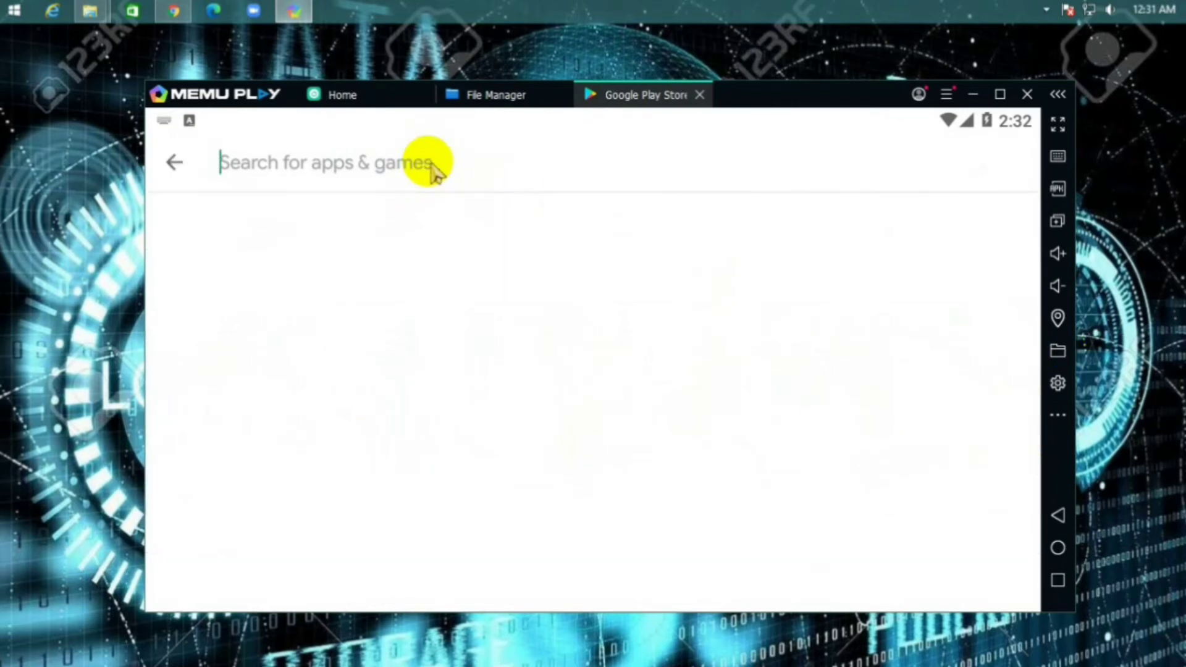
pyautogui.write('tofe')
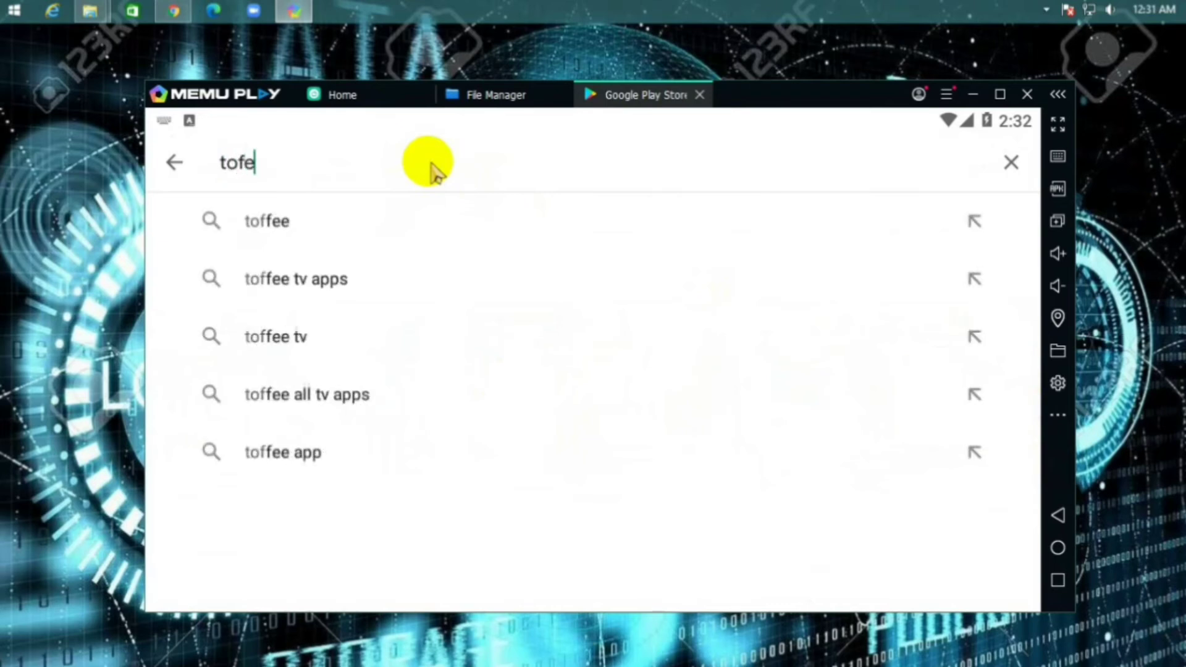
pyautogui.press('Return')
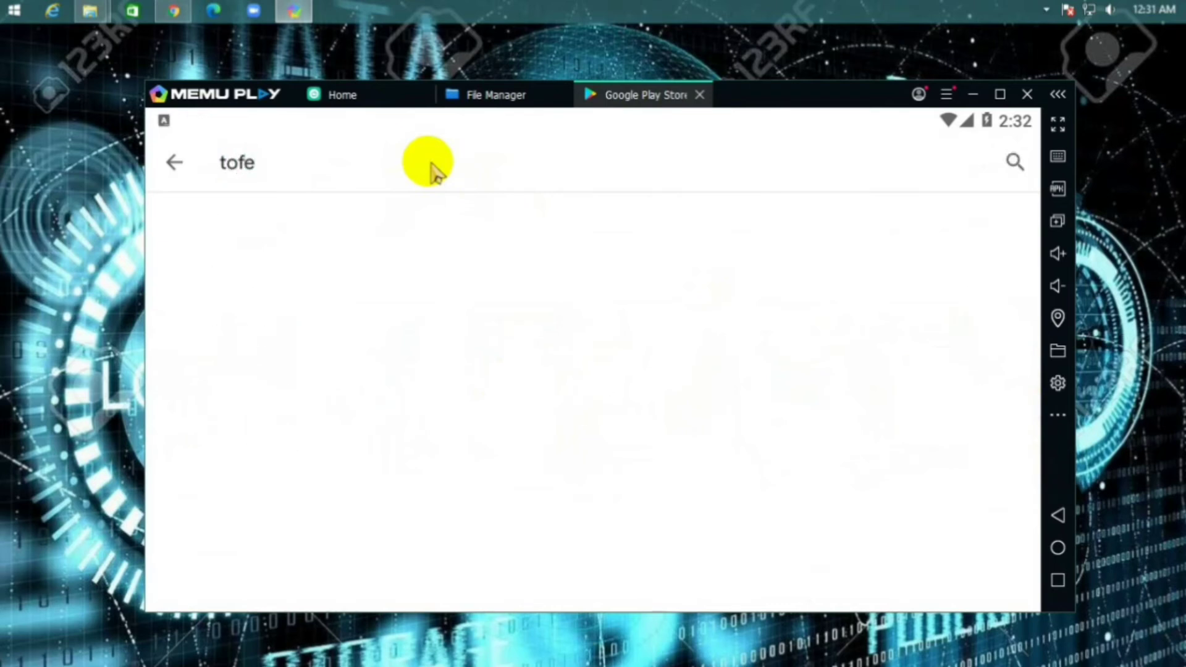
pyautogui.click(247, 224)
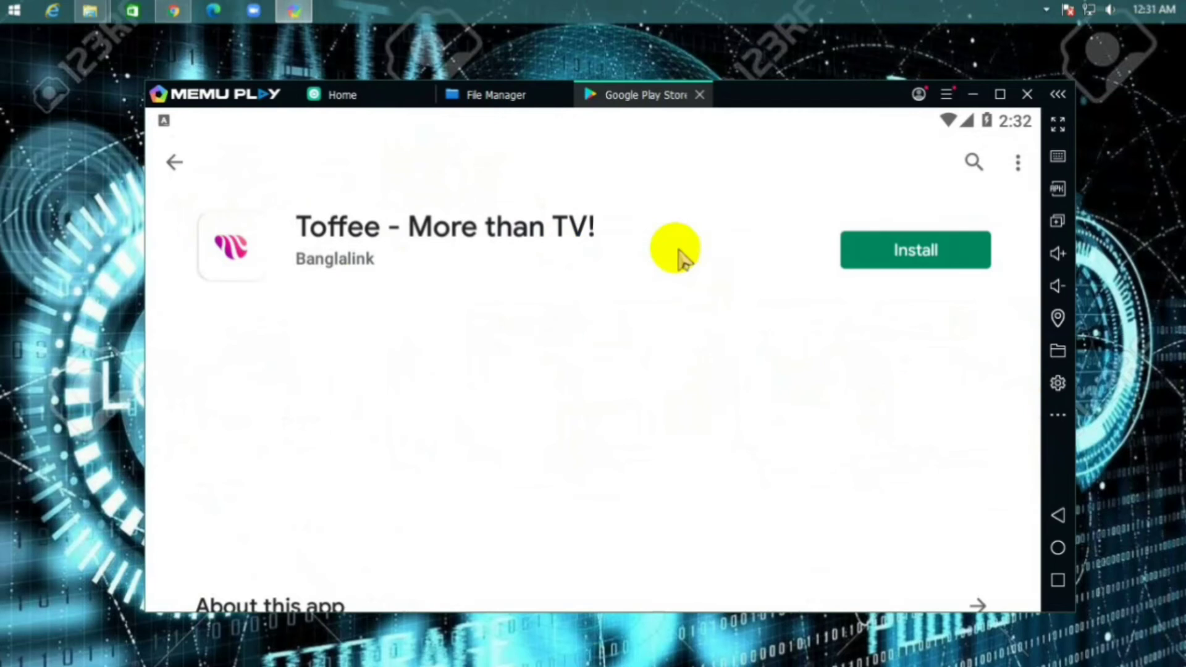
pyautogui.click(955, 248)
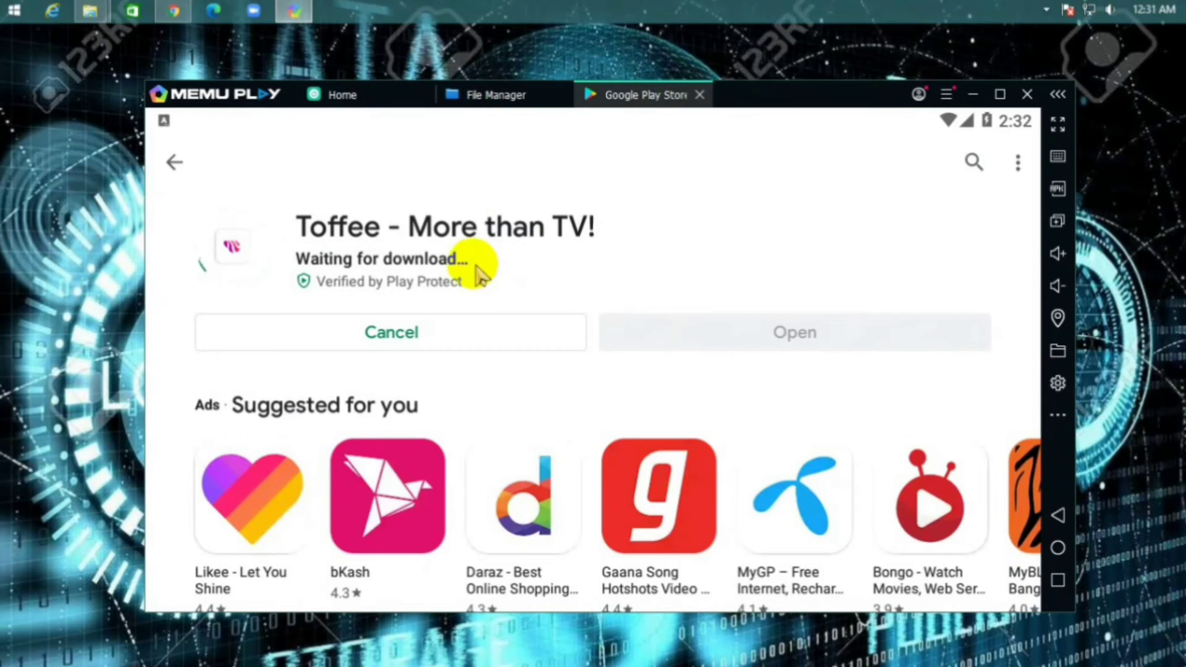
pyautogui.click(433, 332)
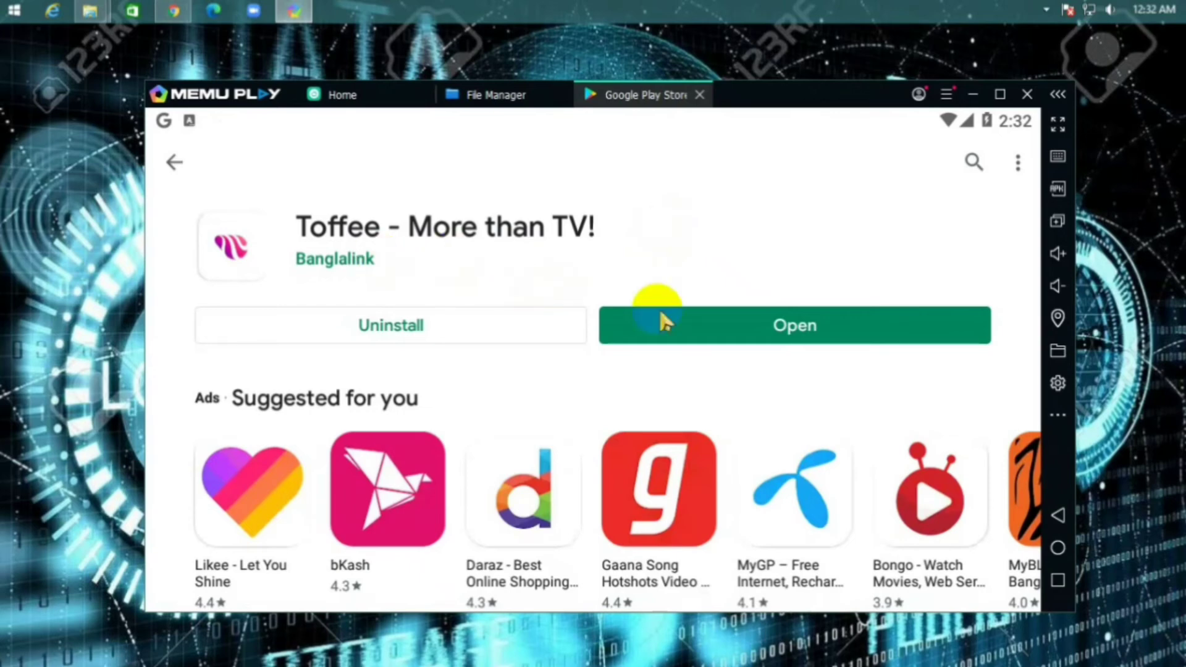
# - Launch Toffee, decline the suggested number, enter the phone number, agree to the terms and conditions and submit the sign-in
pyautogui.click(777, 330)
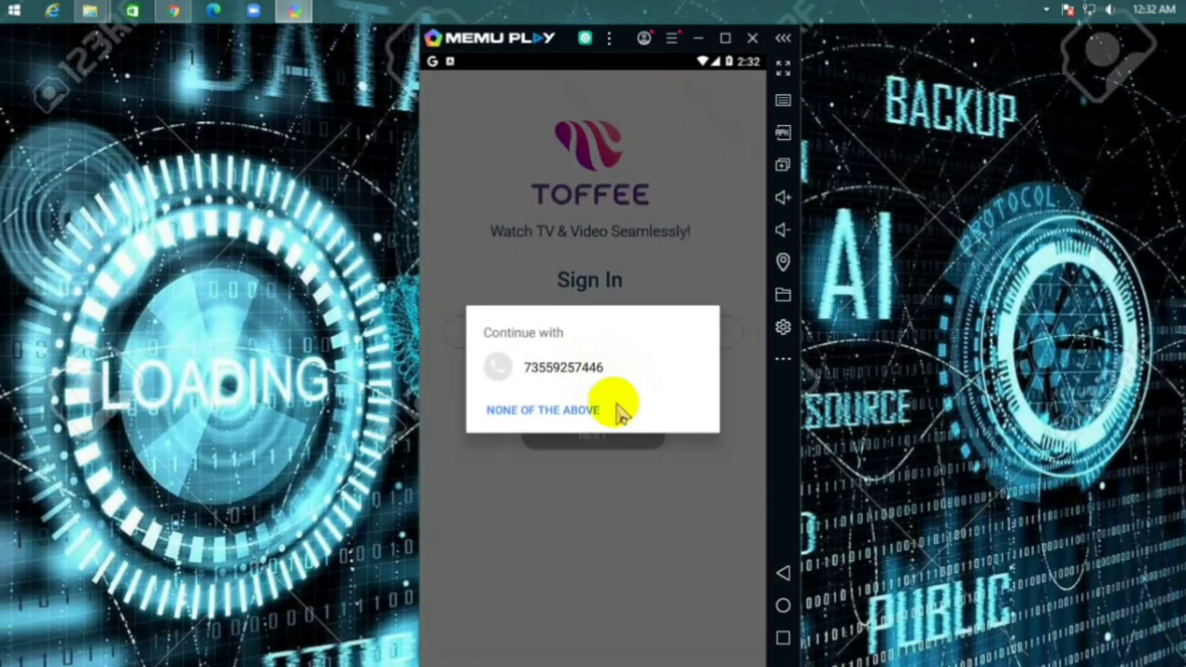
pyautogui.click(609, 409)
pyautogui.click(605, 334)
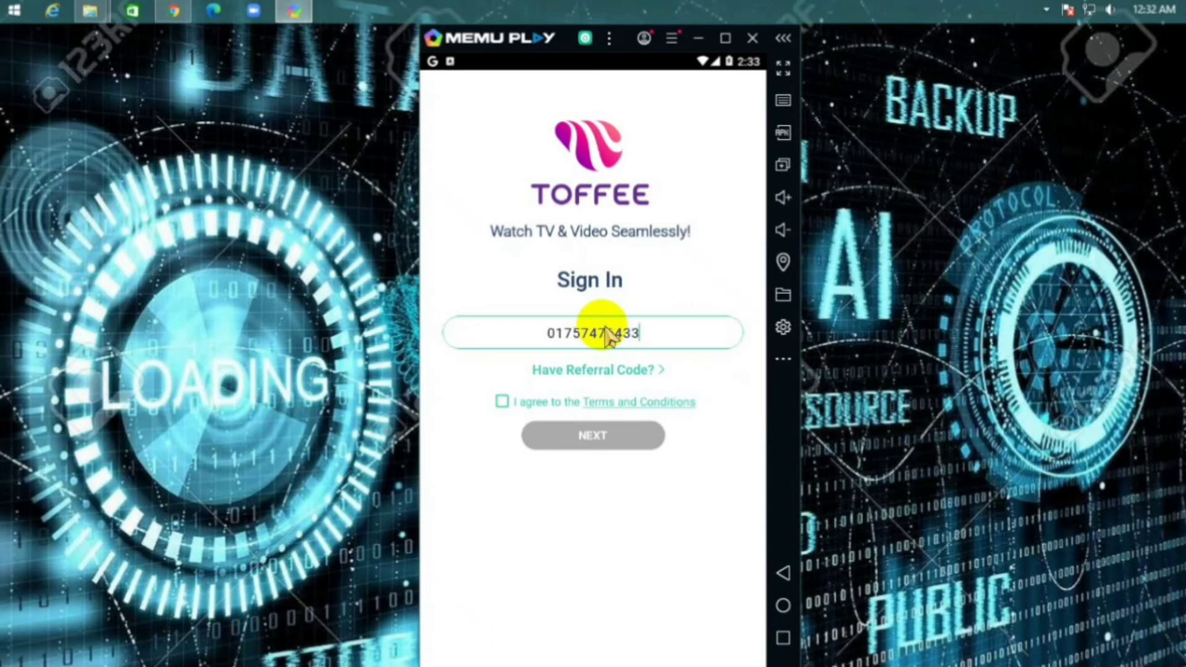
pyautogui.click(508, 449)
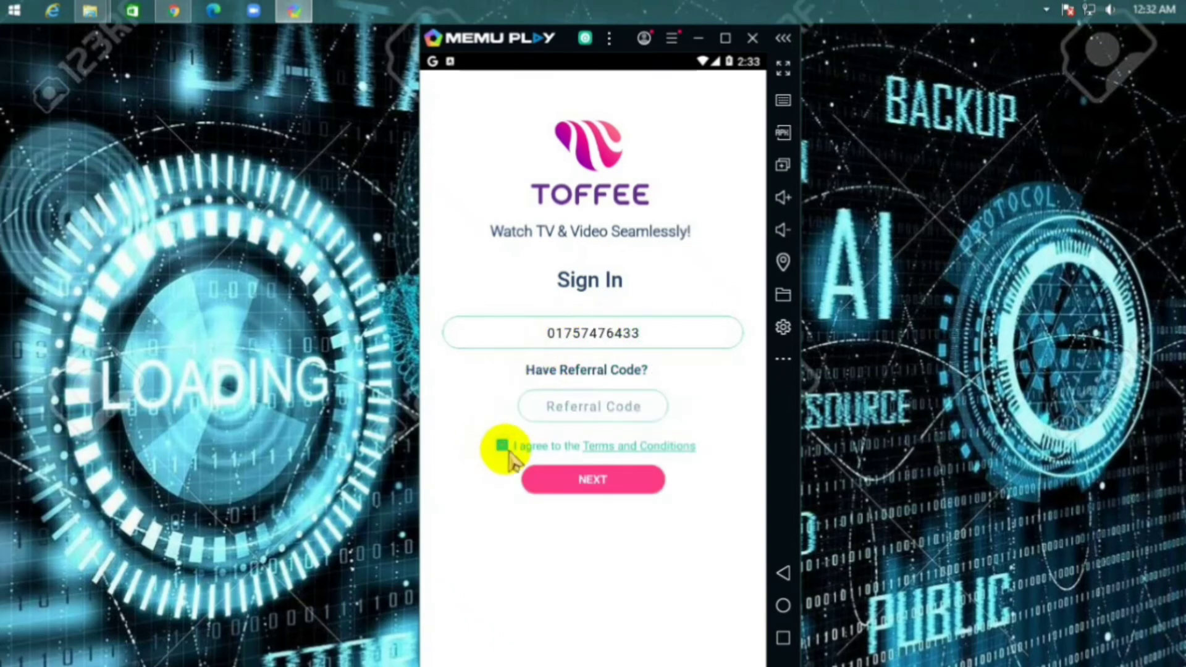
pyautogui.click(581, 482)
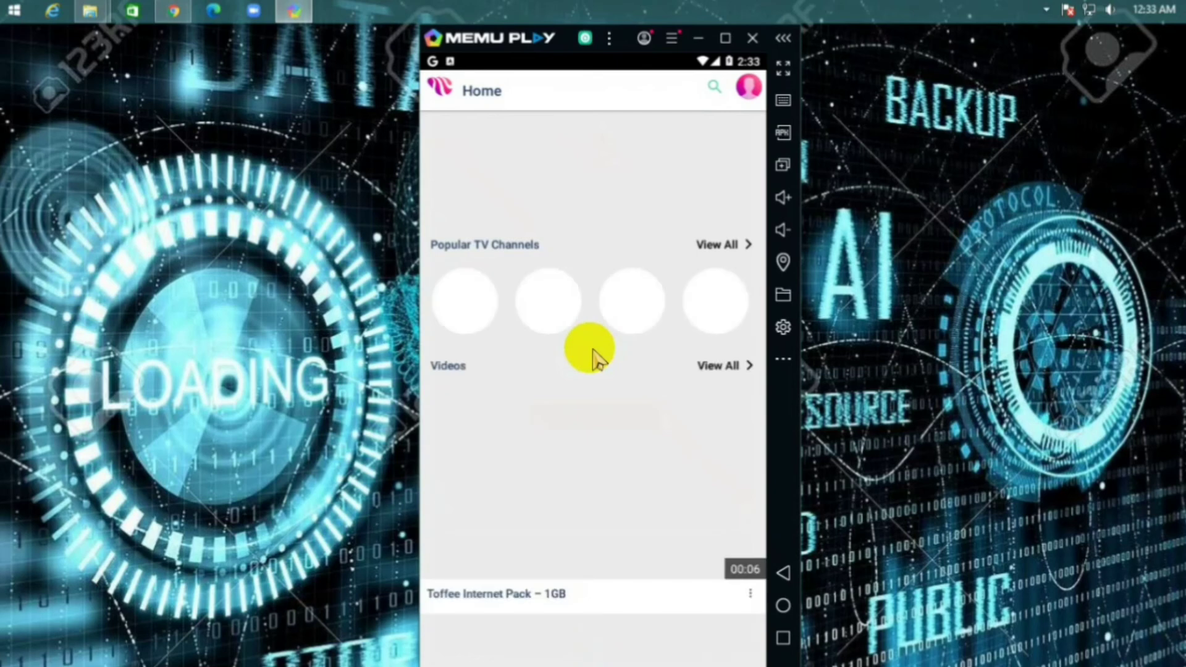
# - Open Toffee's full TV channel list and look through the channel categories
pyautogui.click(720, 245)
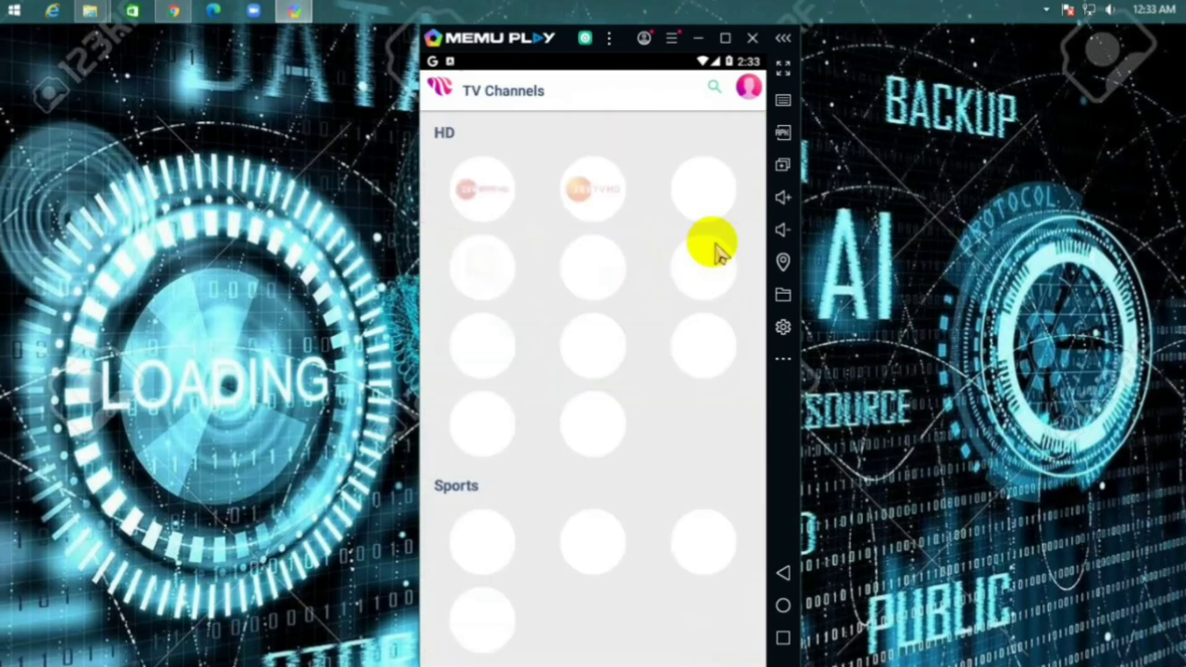
pyautogui.scroll(-15, 556, 278)
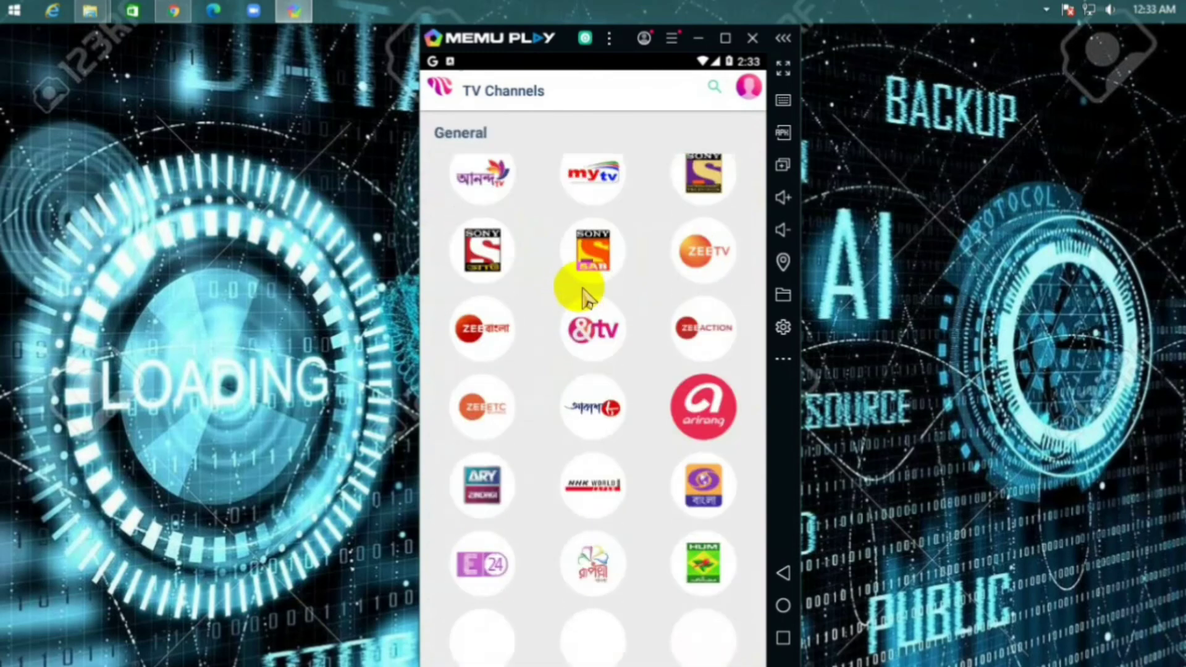
pyautogui.scroll(-6, 584, 299)
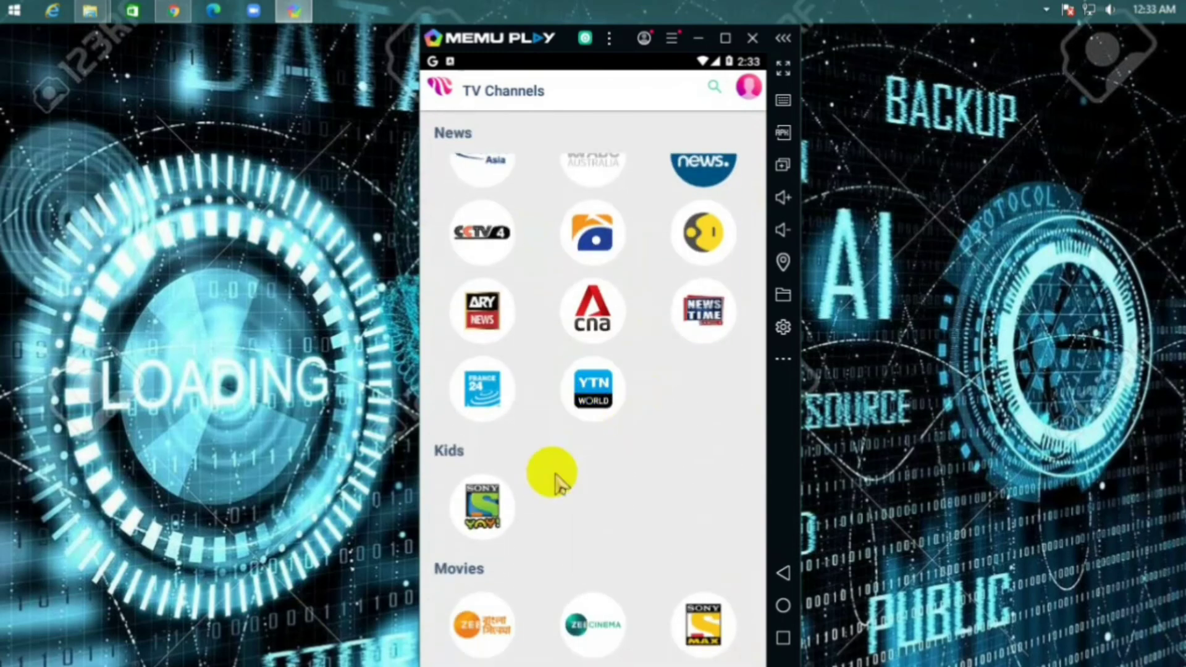
pyautogui.scroll(-7, 514, 502)
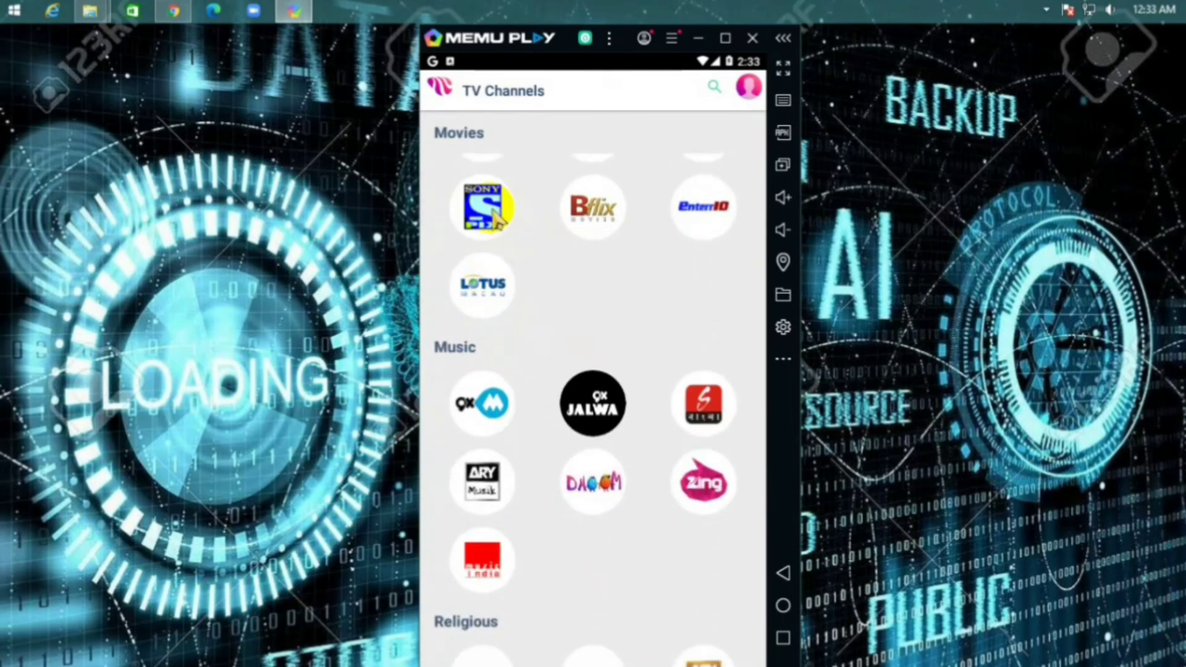
# - Play the Sony Yay! channel from the Kids category and expand the video to full screen
pyautogui.scroll(4, 507, 284)
pyautogui.scroll(2, 507, 285)
pyautogui.click(479, 403)
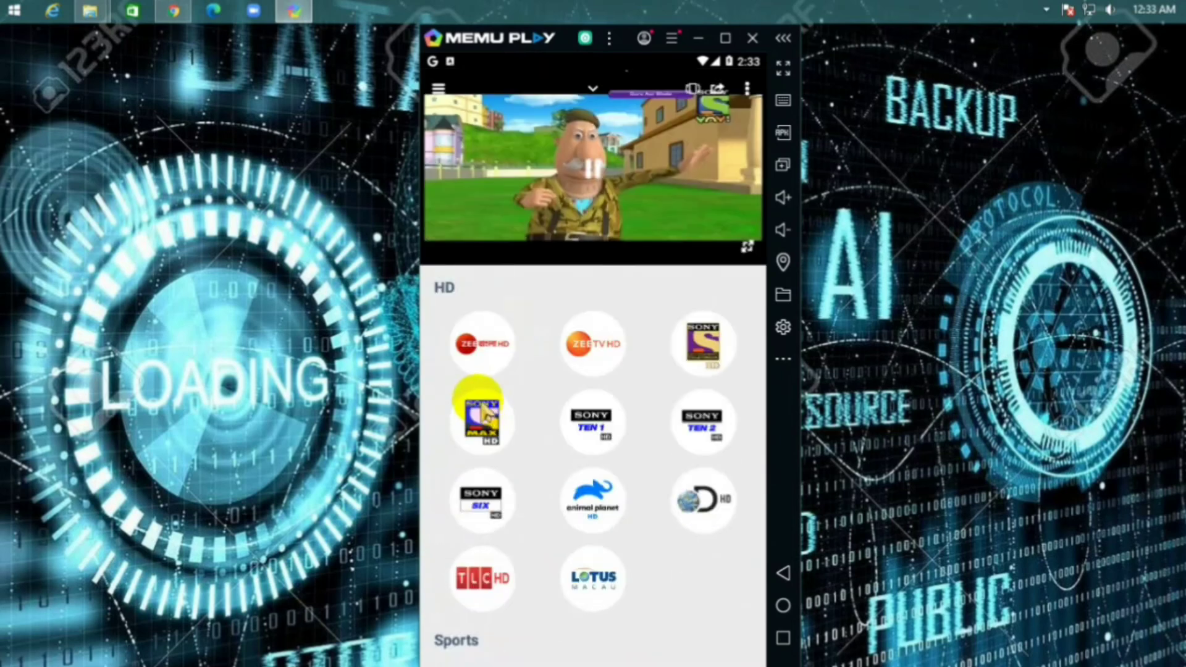
pyautogui.click(747, 246)
pyautogui.press('F11')
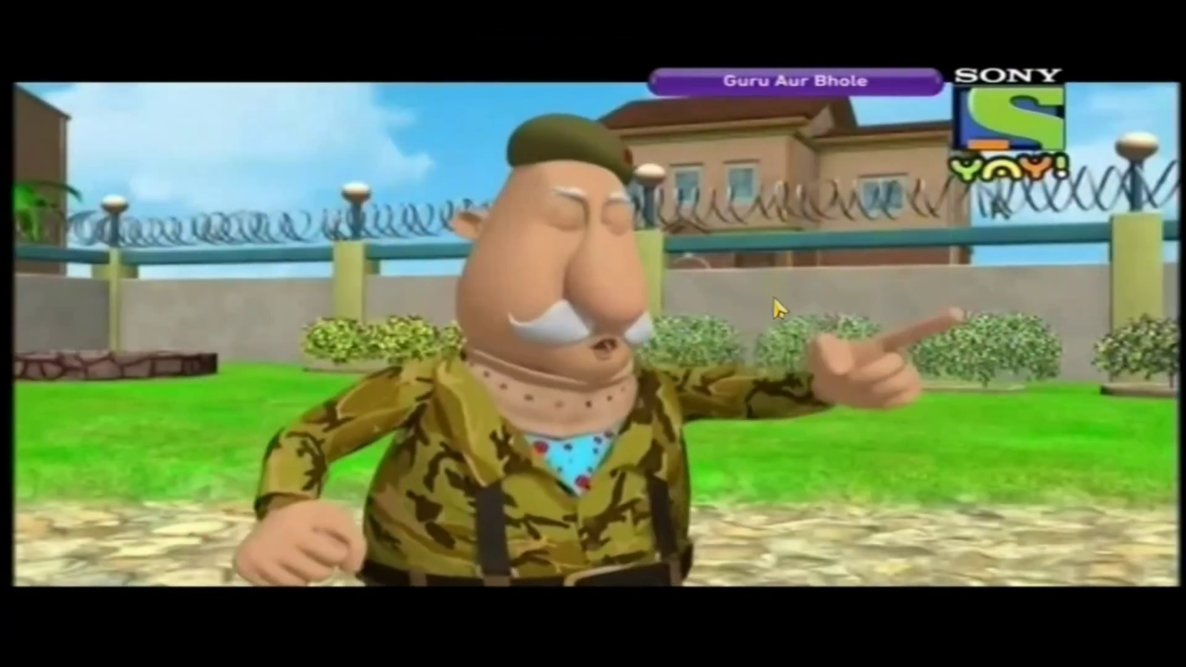
# - Leave full-screen mode, close the Toffee and Google Play Store apps, and reposition the emulator window on the desktop
pyautogui.press('F11')
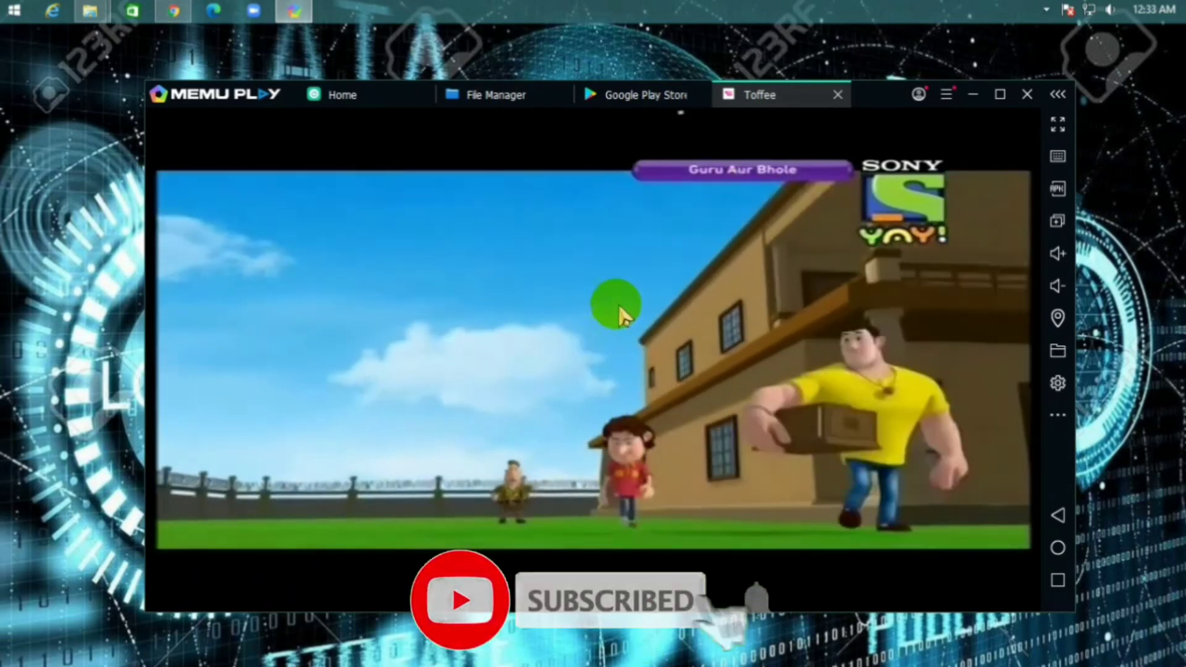
pyautogui.click(838, 94)
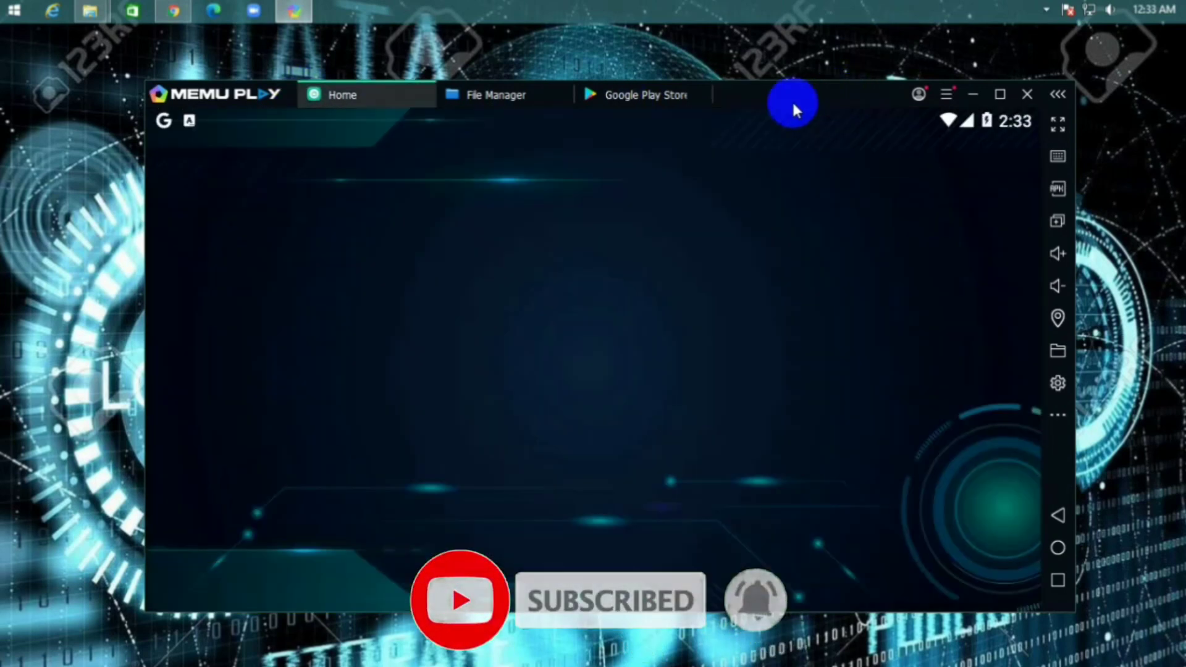
pyautogui.click(700, 94)
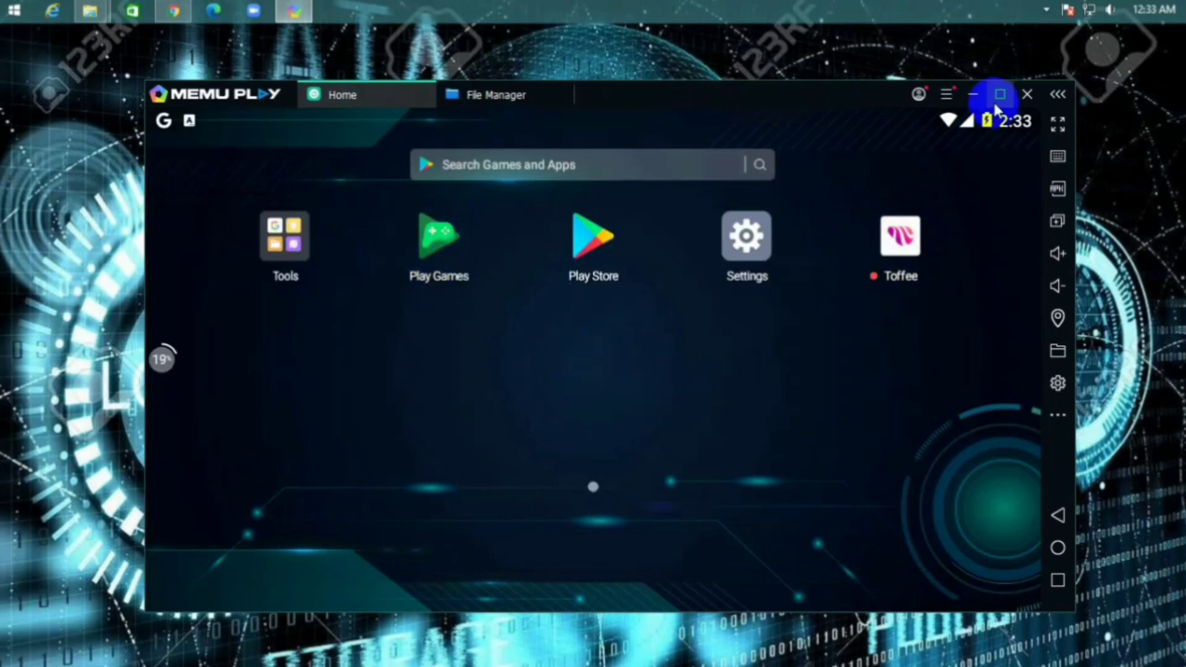
pyautogui.moveTo(805, 94)
pyautogui.mouseDown()
pyautogui.moveTo(1067, 204)
pyautogui.moveTo(710, 31)
pyautogui.moveTo(822, 86)
pyautogui.mouseUp()
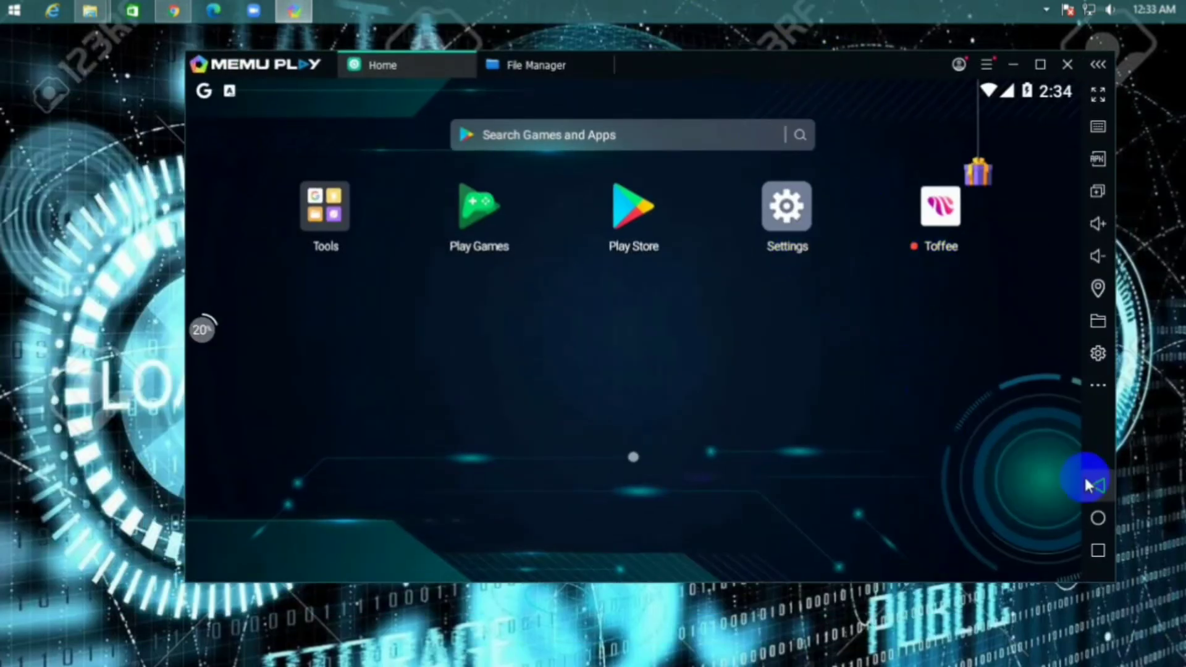
# - Open the emulator's recent apps overview and dismiss the apps listed there
pyautogui.click(1099, 551)
pyautogui.moveTo(623, 403); pyautogui.dragTo(680, 594)
pyautogui.moveTo(664, 377); pyautogui.dragTo(686, 519)
pyautogui.moveTo(735, 427); pyautogui.dragTo(164, 336)
pyautogui.moveTo(402, 333); pyautogui.dragTo(291, 303)
pyautogui.moveTo(618, 309); pyautogui.dragTo(233, 286)
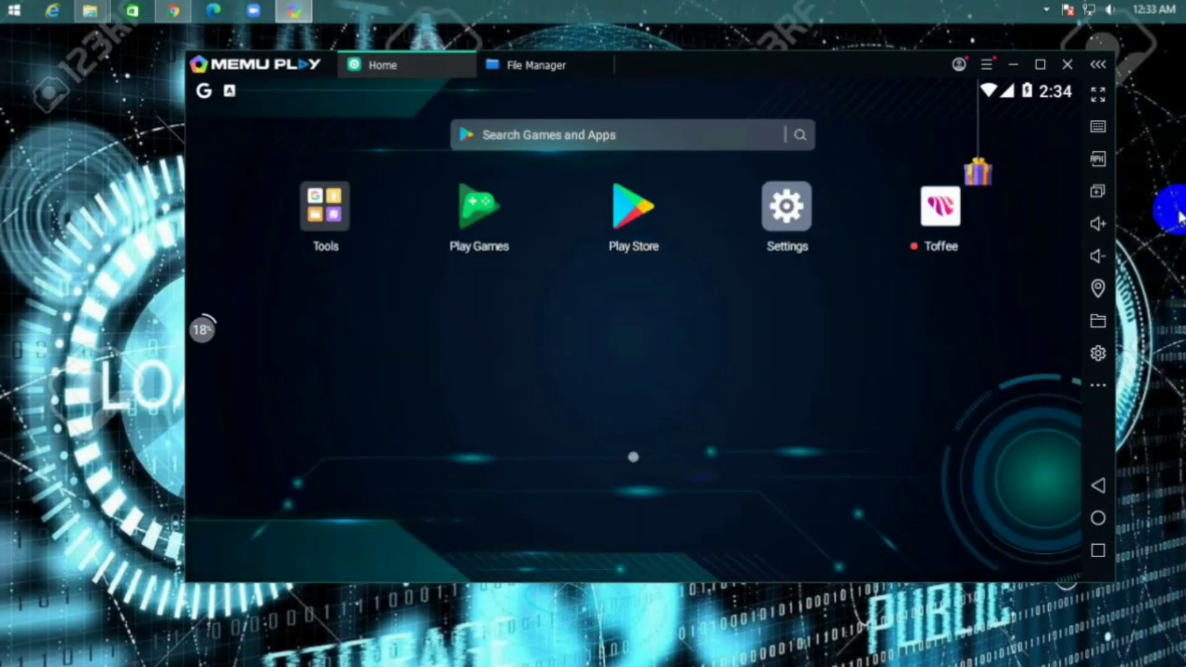
# - Close the MEmu emulator and confirm its shutdown with the No reminder option enabled
pyautogui.click(1067, 65)
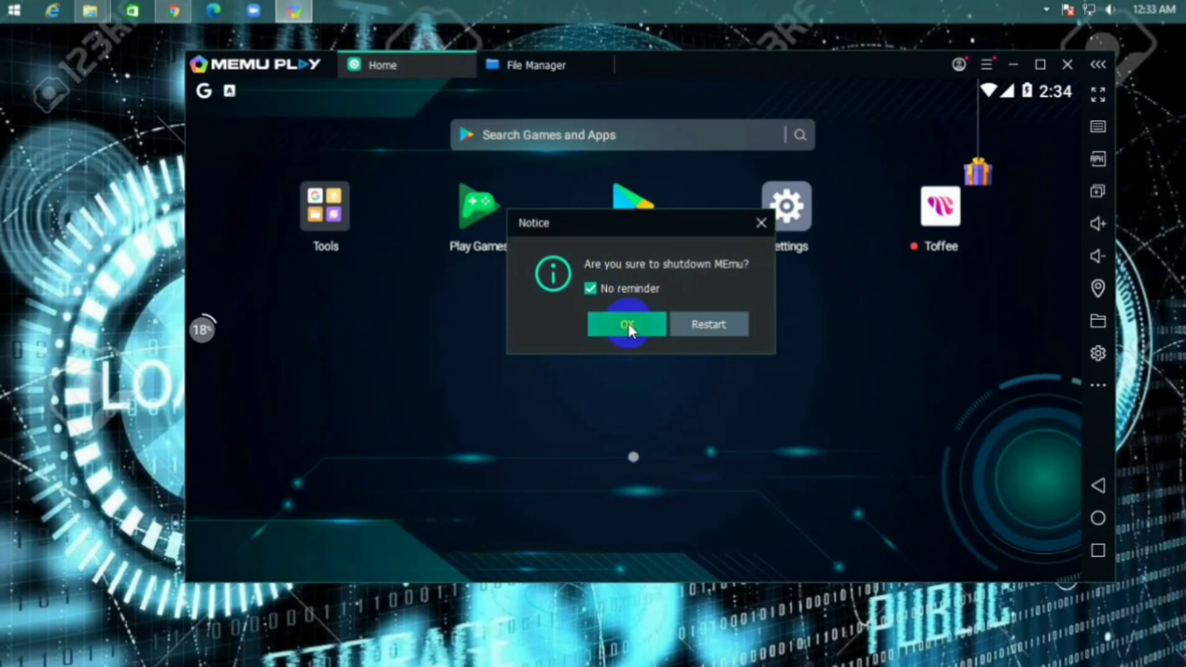
pyautogui.click(629, 323)
# - Refresh the Windows desktop three times
pyautogui.rightClick(526, 195)
pyautogui.click(590, 244)
pyautogui.rightClick(490, 186)
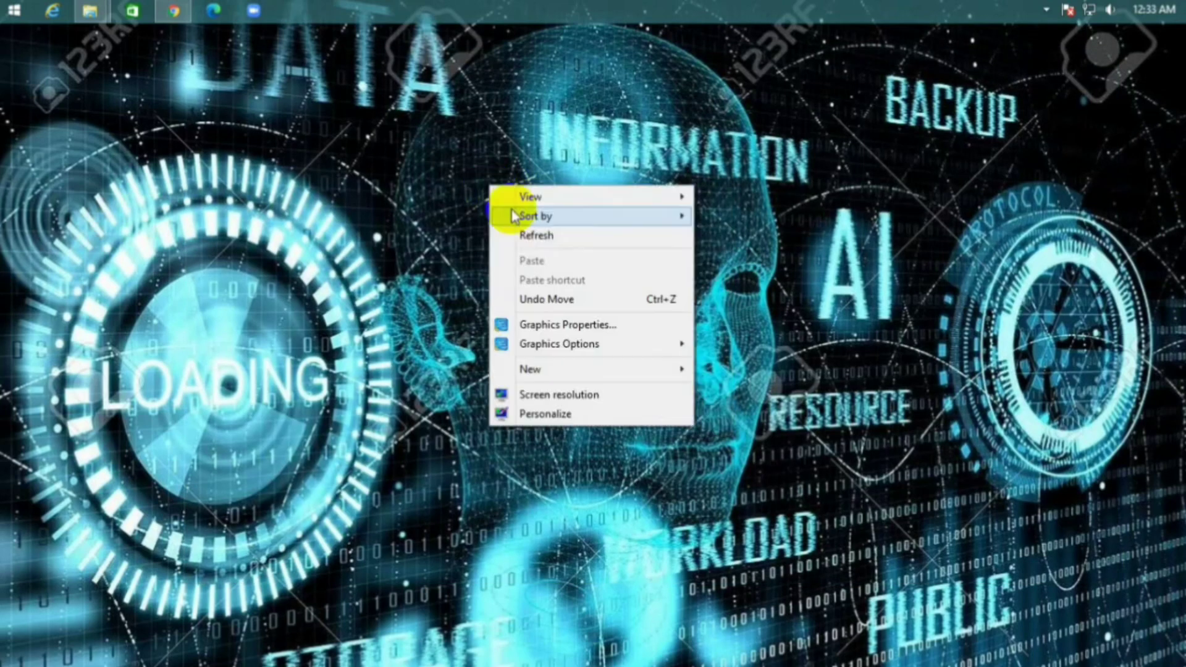
pyautogui.click(534, 235)
pyautogui.rightClick(502, 205)
pyautogui.click(543, 254)
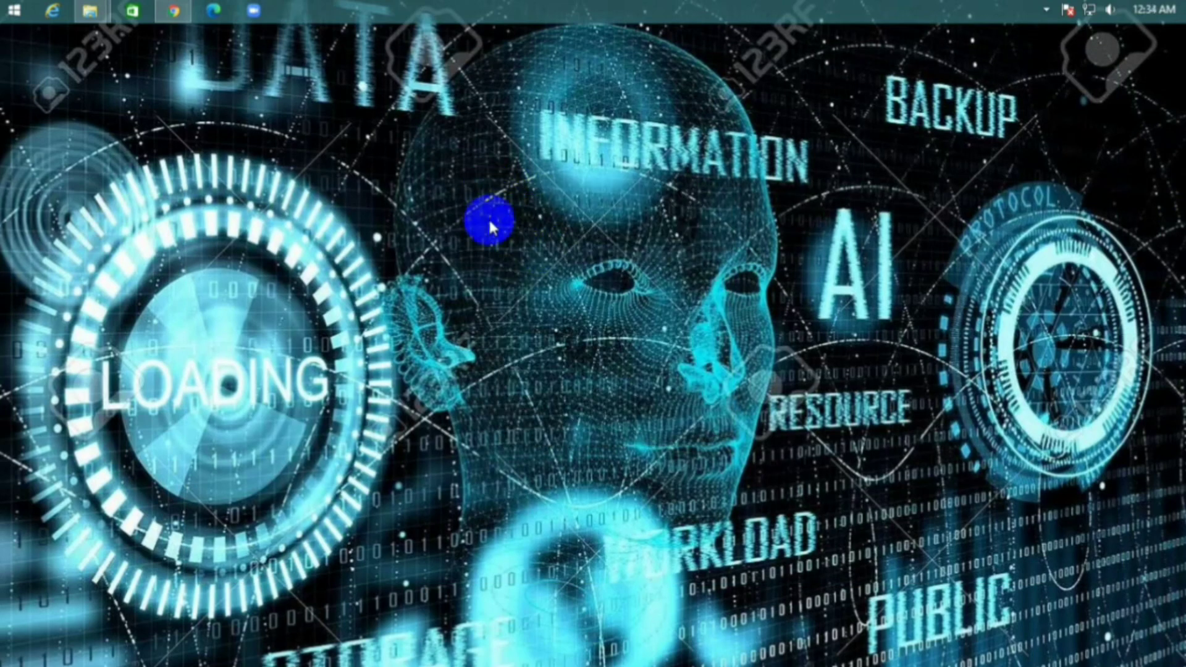